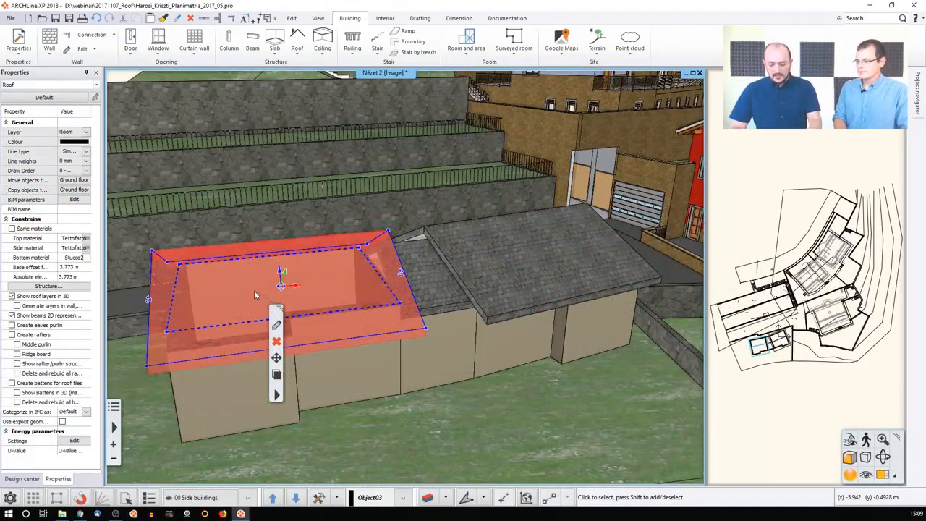
Delete the selected roof over the western side building and bring its ground floor plan into the main view
key(Delete)
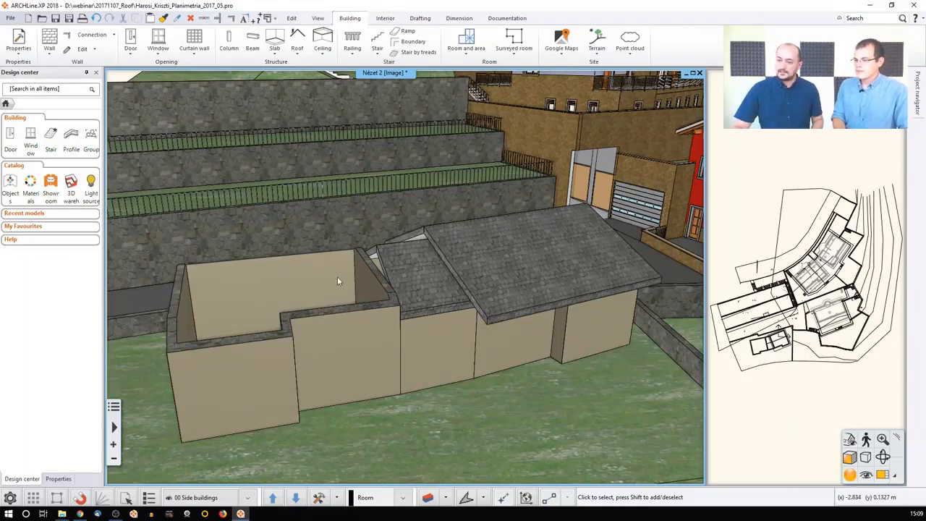
click(770, 311)
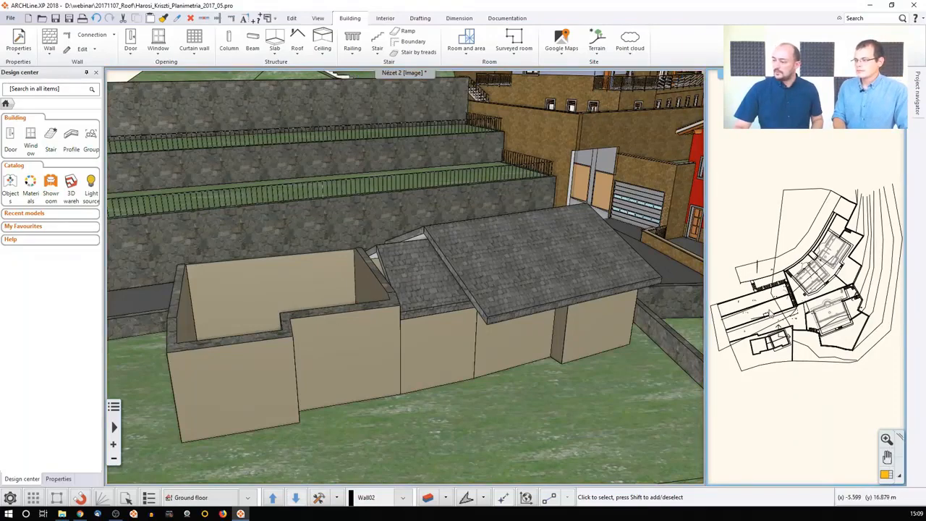
click(885, 474)
scroll(354, 262, up, 6)
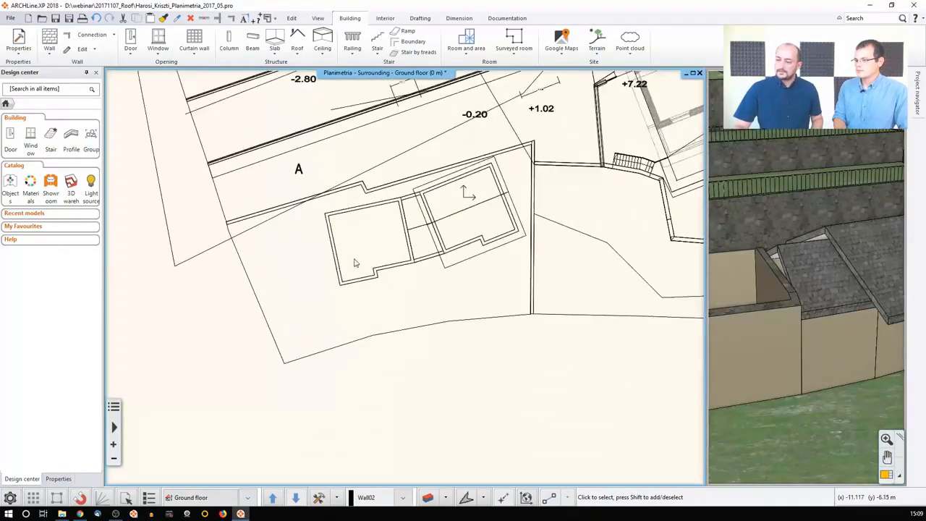
middle_drag(763, 293, 878, 287)
scroll(873, 292, down, 2)
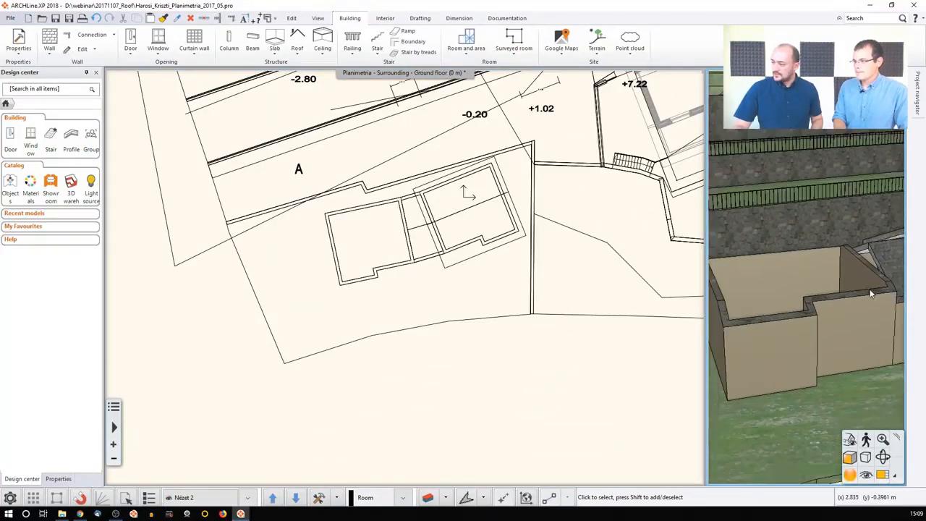
scroll(870, 293, down, 2)
middle_drag(416, 283, 420, 310)
scroll(348, 270, up, 3)
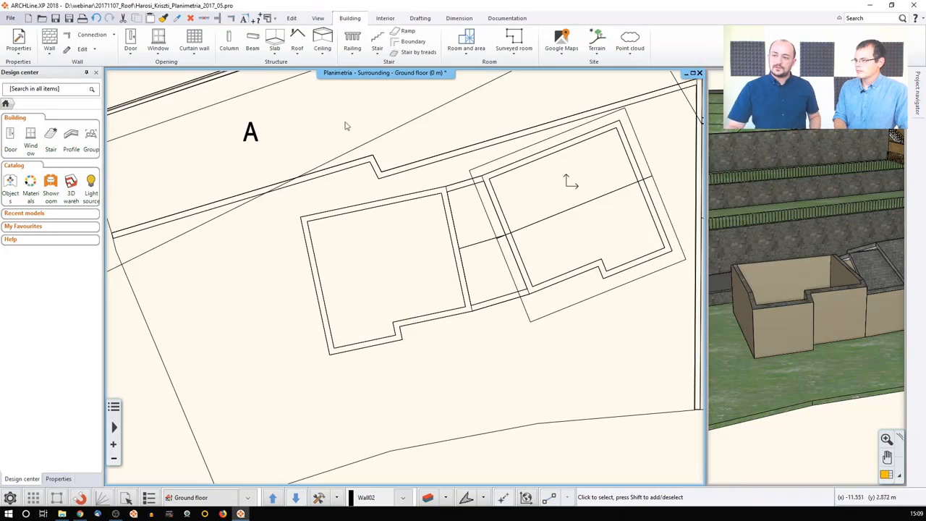
Create an open gable roof over the western side building, with its reference line along the west wall and the opposite side at the southeast corner
click(298, 51)
mouse_move(304, 88)
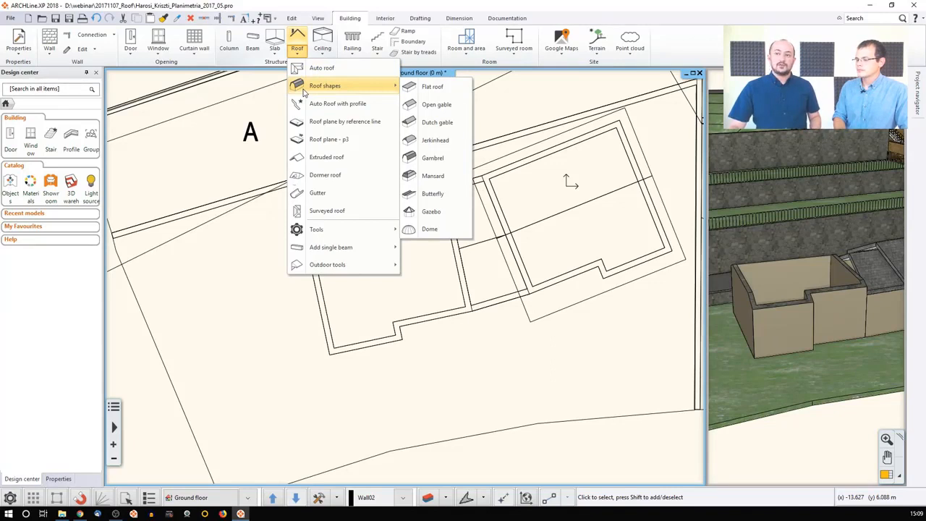
click(439, 106)
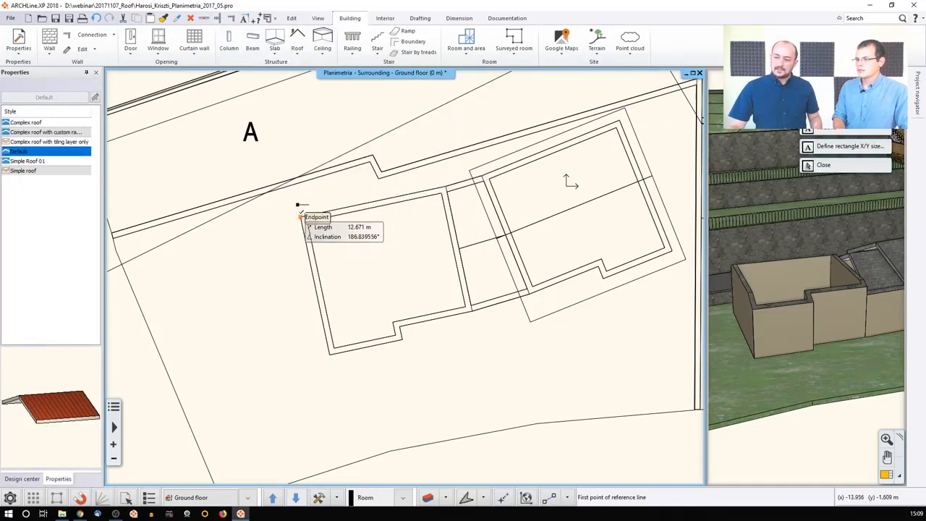
click(301, 217)
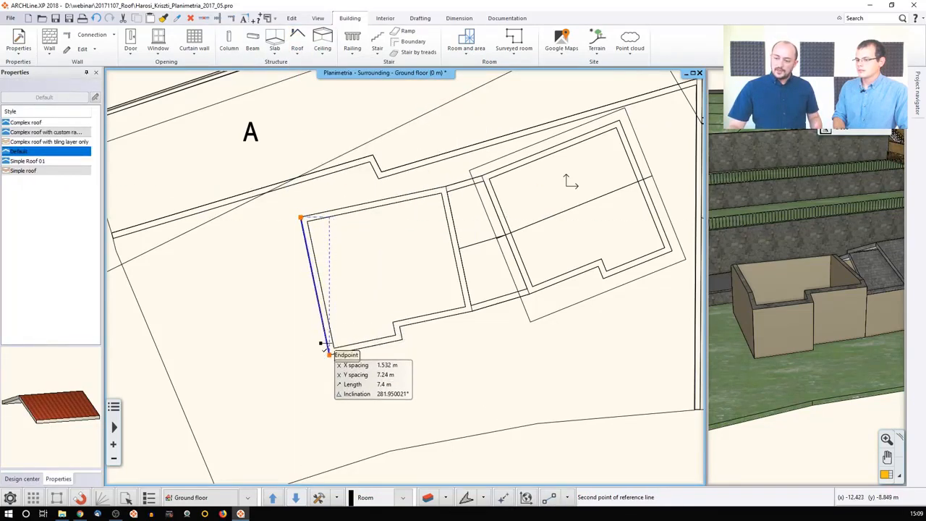
click(330, 346)
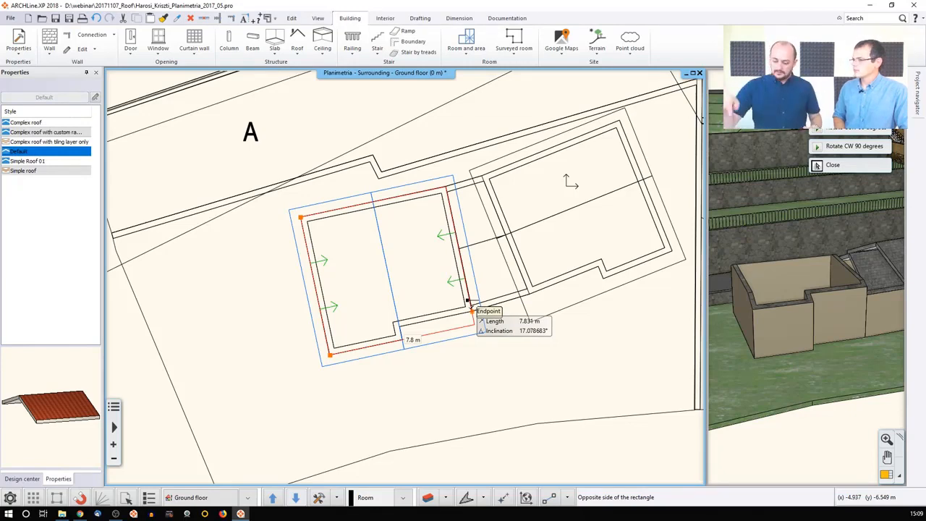
click(471, 310)
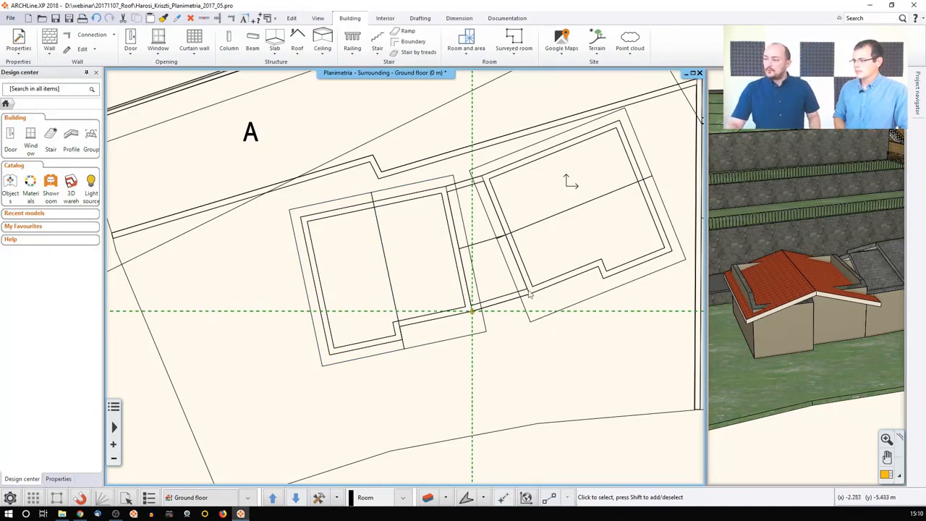
Inspect the open gable roof in the enlarged 3D view and delete it from the ground floor plan
click(775, 371)
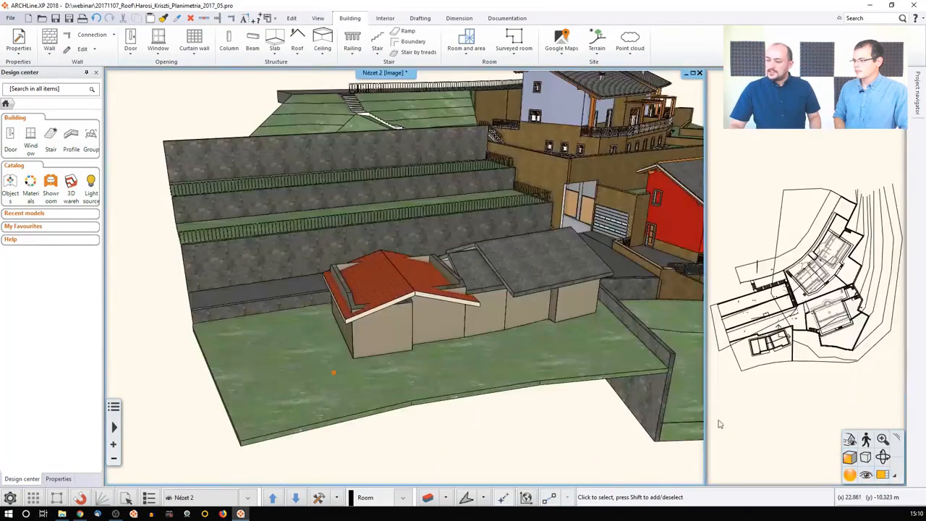
click(882, 475)
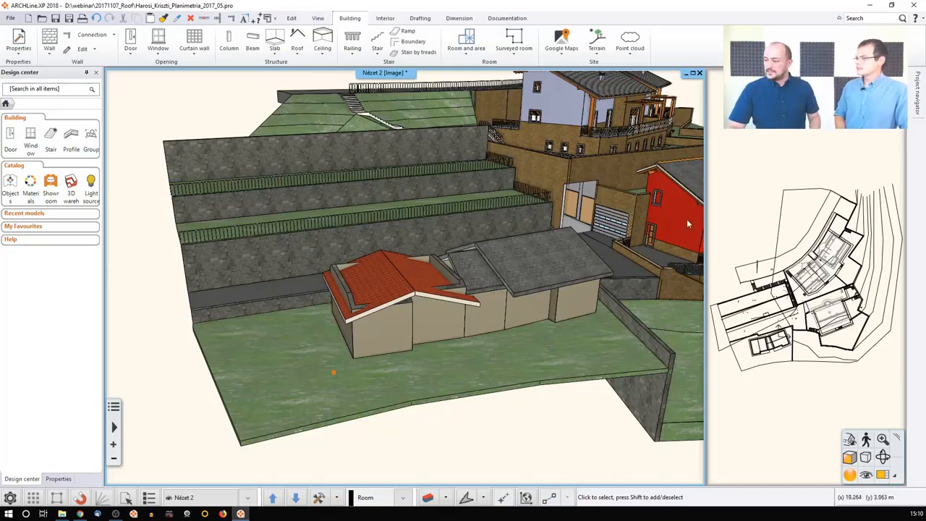
click(756, 211)
click(887, 475)
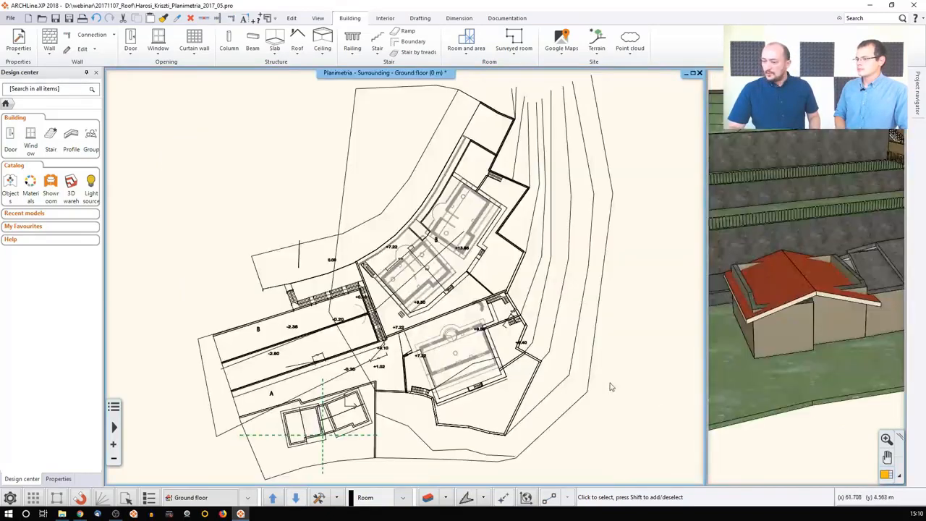
scroll(289, 470, up, 3)
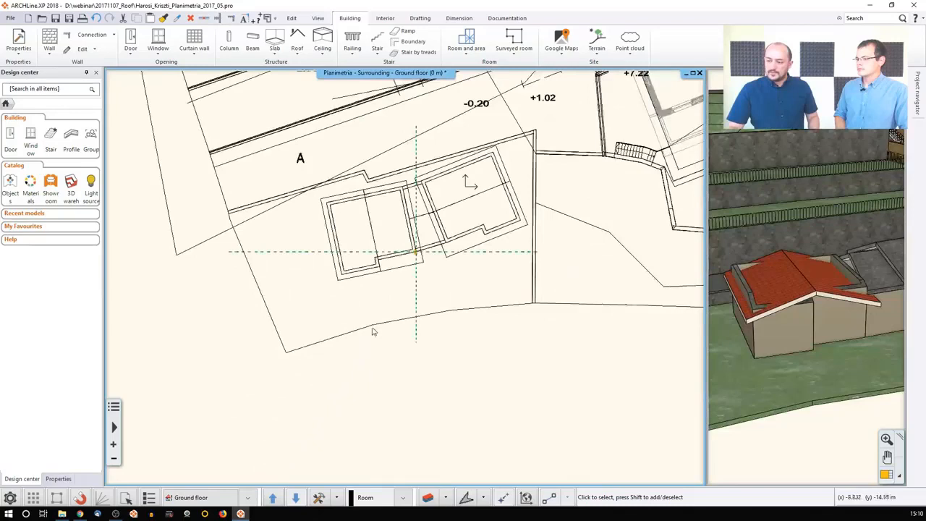
click(387, 271)
key(Delete)
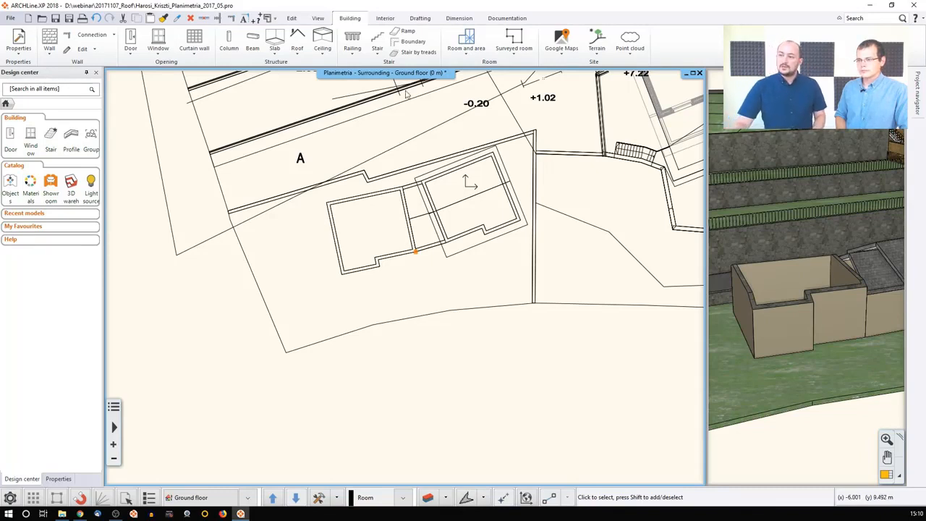
Define an Auto roof contour as a closed chain through the six outer wall corners of the western side building
click(300, 50)
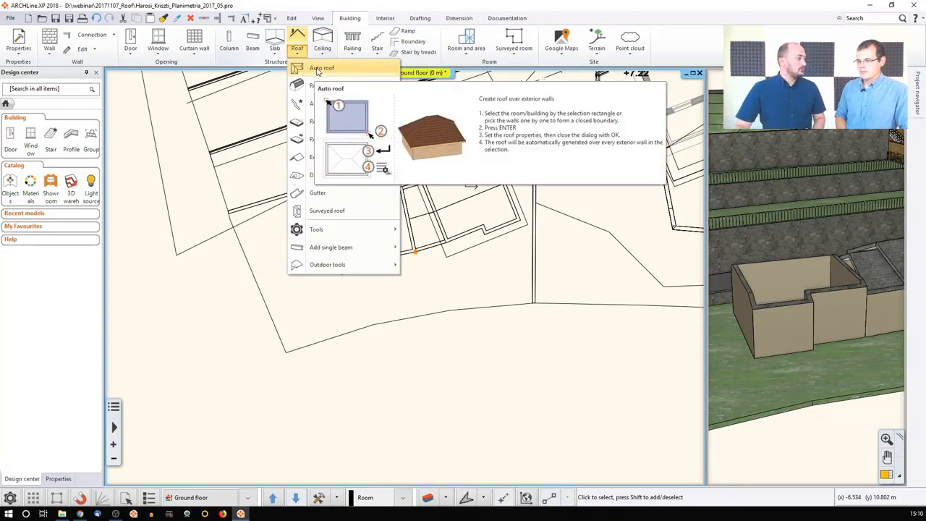
click(316, 70)
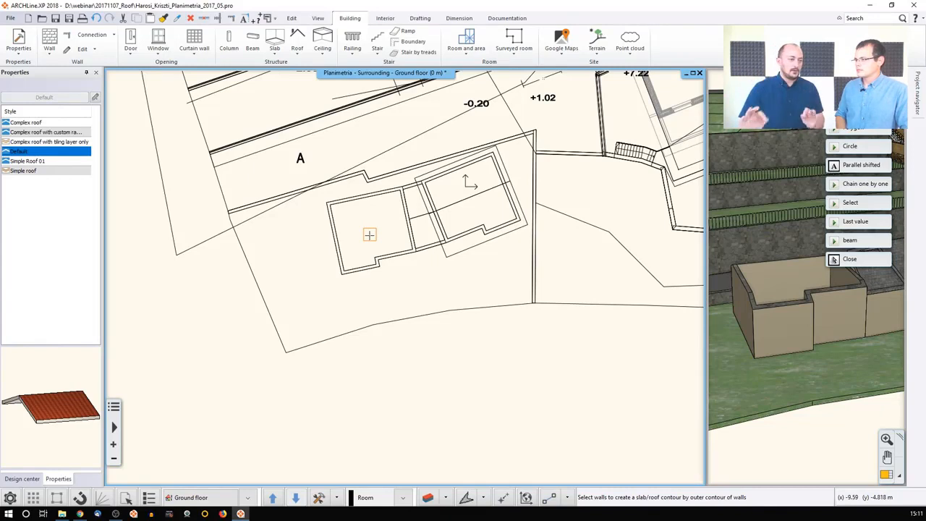
click(856, 130)
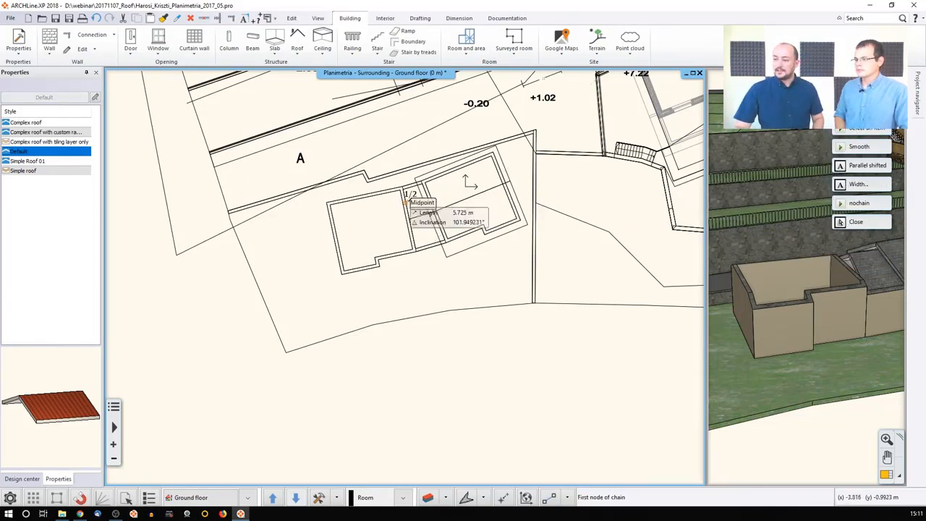
click(326, 203)
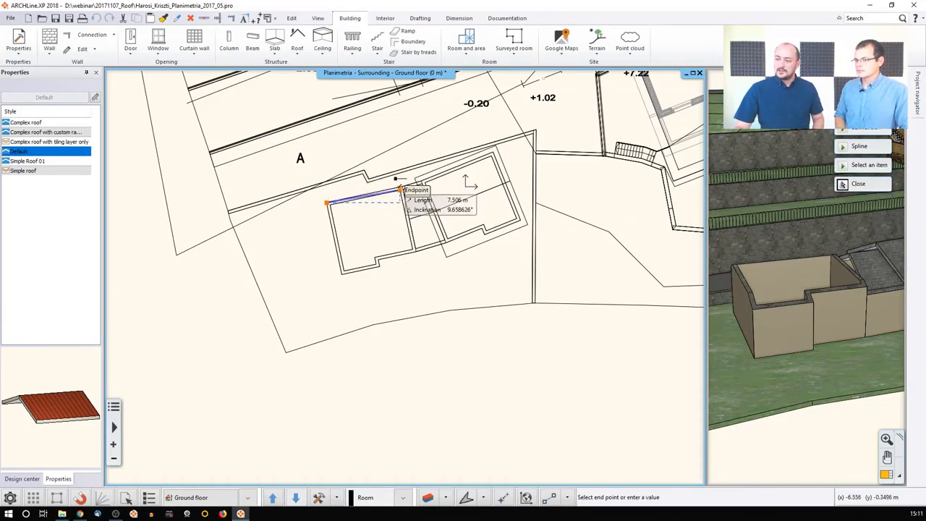
click(402, 189)
scroll(403, 256, up, 2)
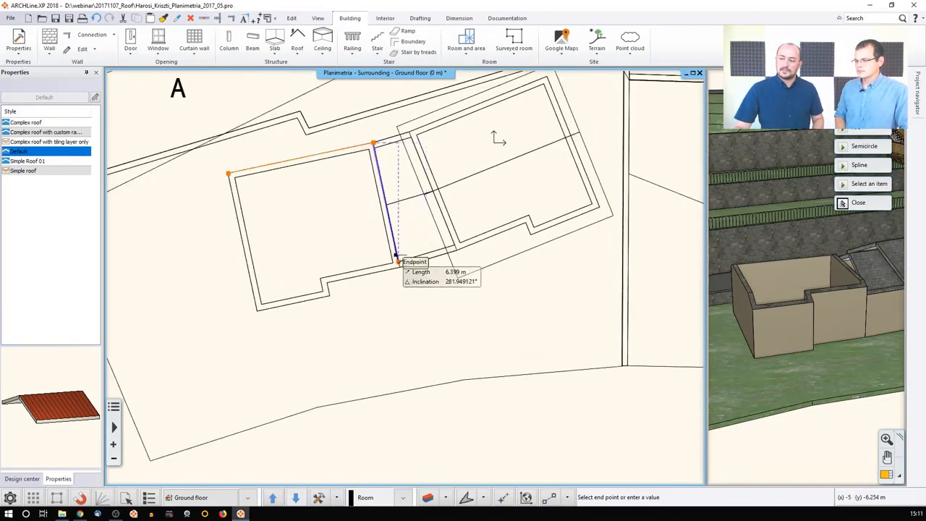
click(400, 268)
click(328, 282)
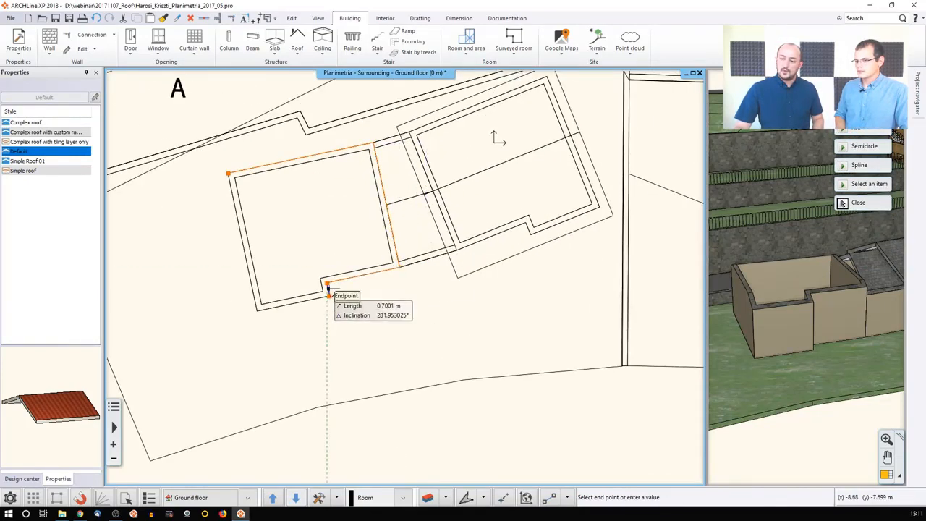
click(330, 296)
click(257, 309)
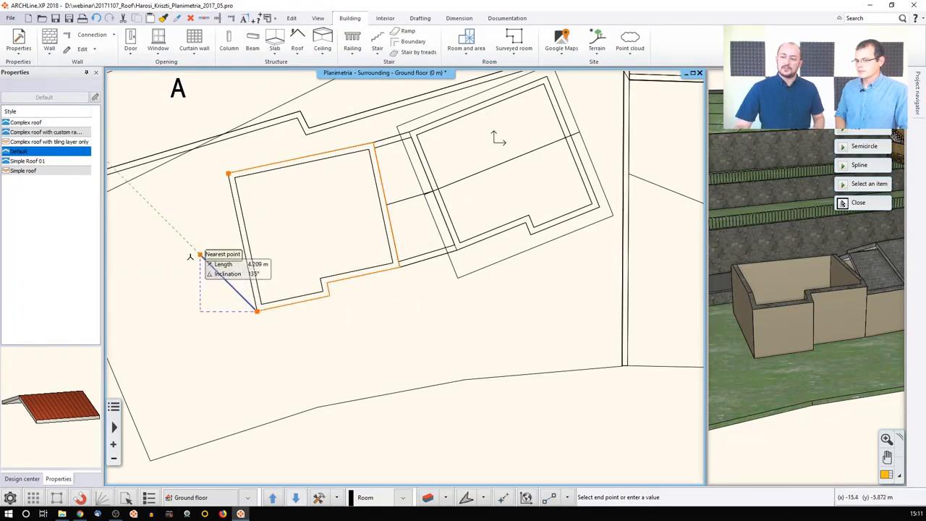
click(223, 166)
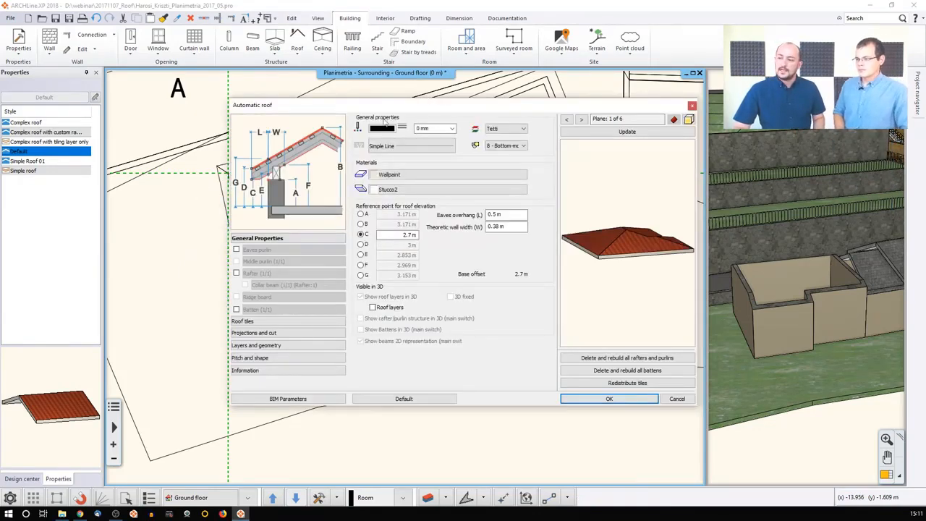
Check the roof lines in plan and create the automatic roof with the Default style settings
drag(381, 107, 523, 101)
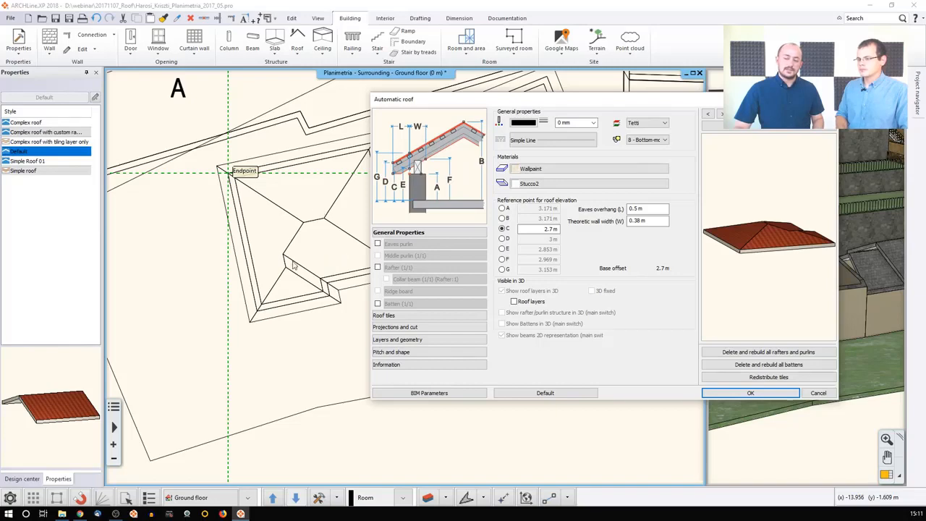
drag(503, 100, 340, 99)
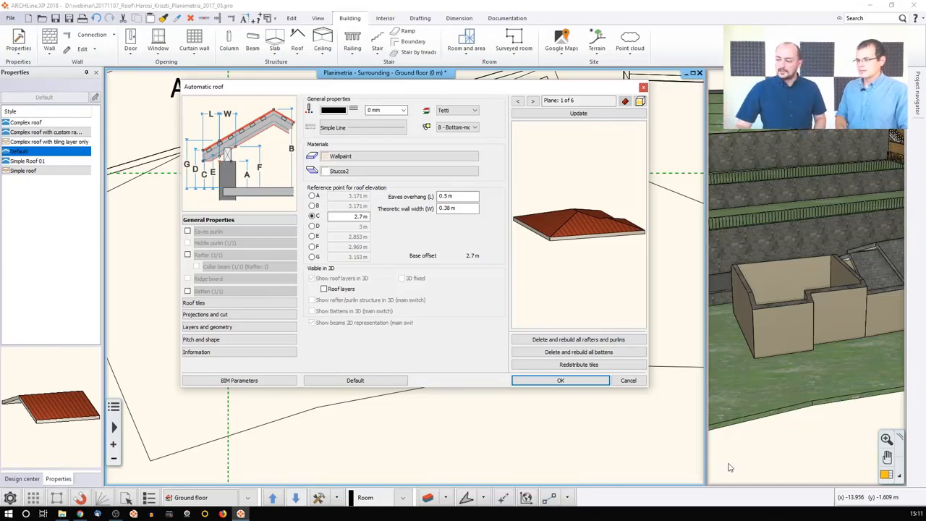
click(560, 380)
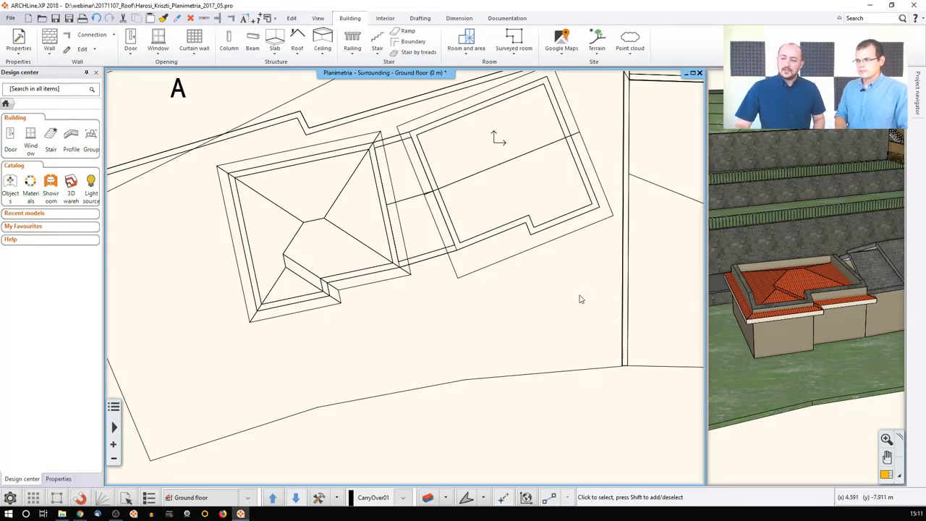
Open the new automatic roof's properties, try elevation reference points D and E, and return to reference point C
click(335, 227)
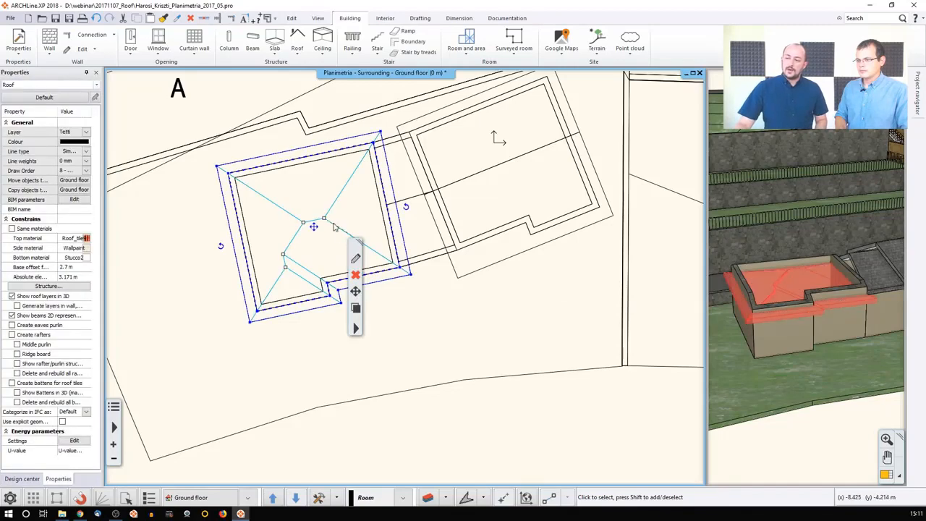
click(357, 259)
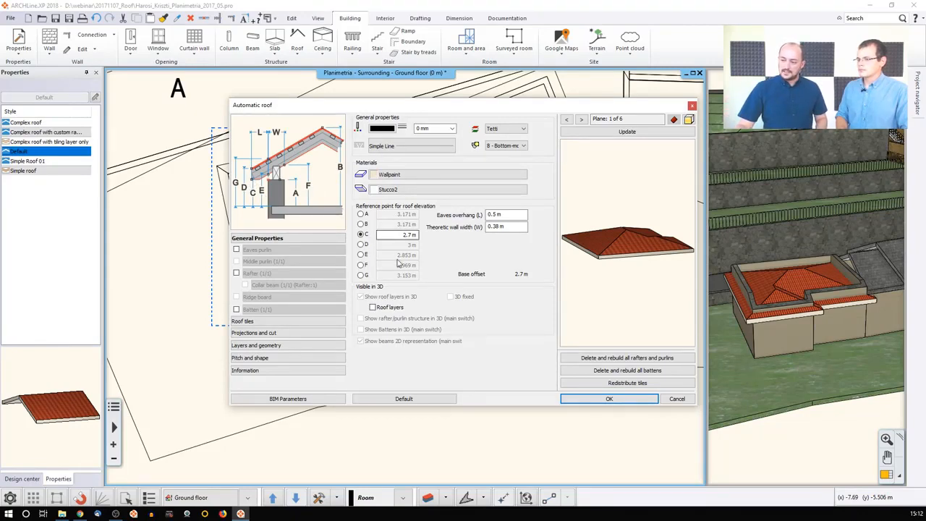
click(361, 244)
click(361, 254)
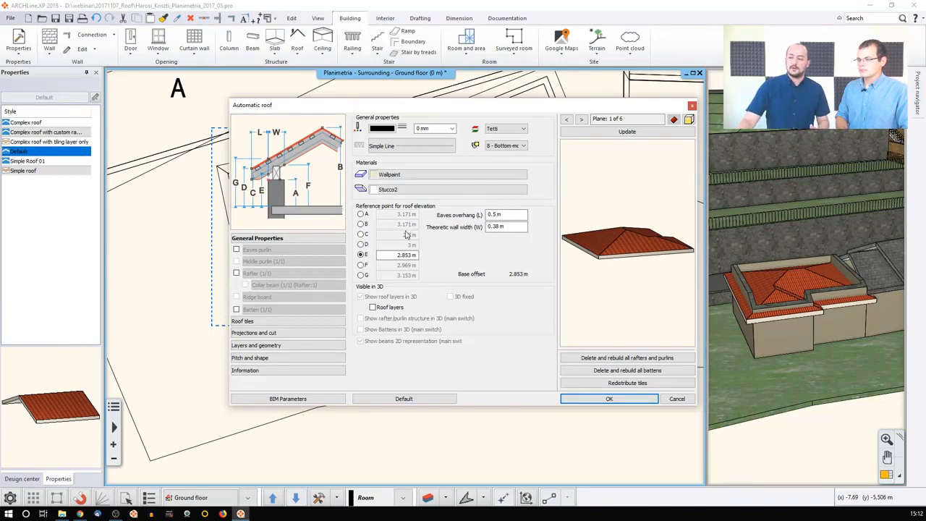
double_click(397, 255)
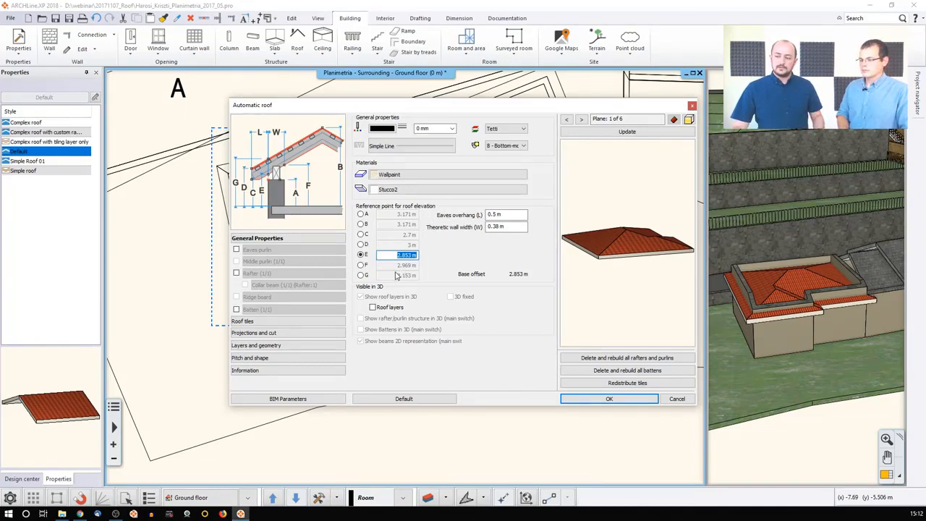
click(361, 235)
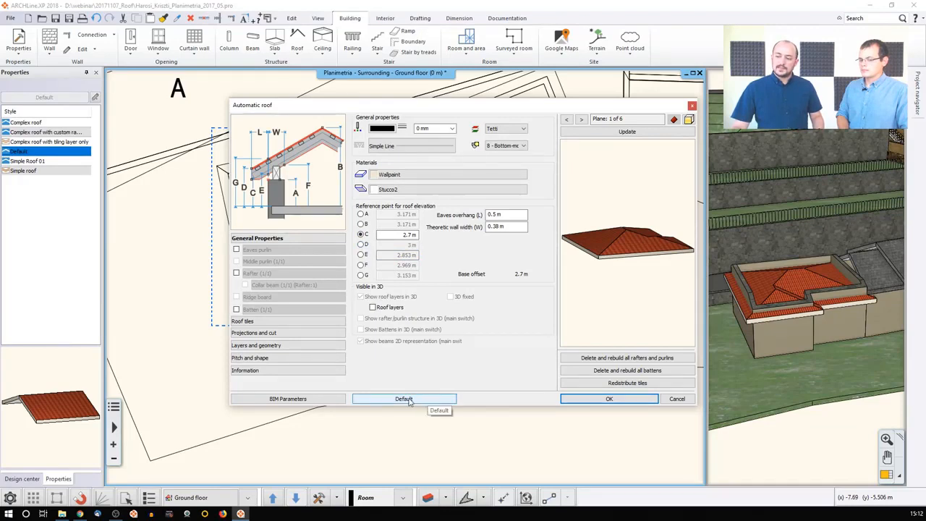
Preview the Simple roof and Complex roof with tiling layer only styles on the automatic roof, and restore the Default style
click(408, 402)
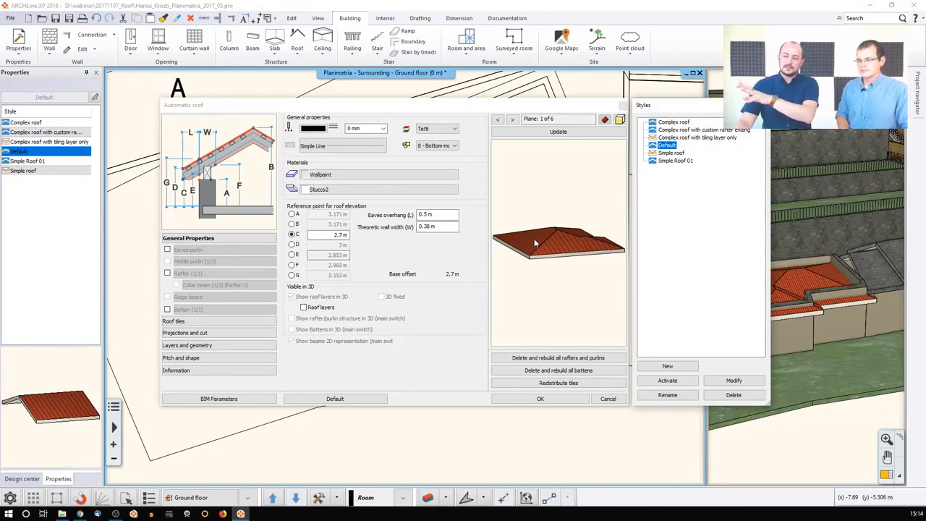
click(666, 153)
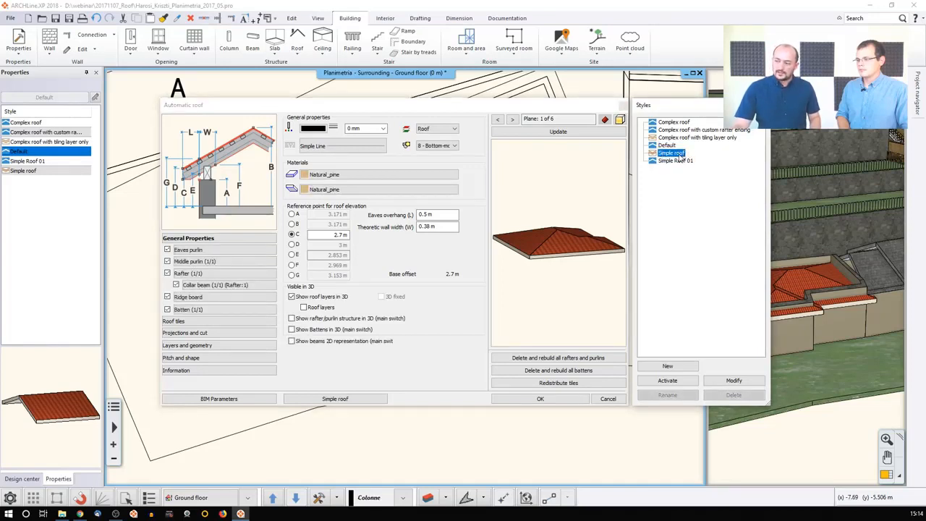
click(597, 134)
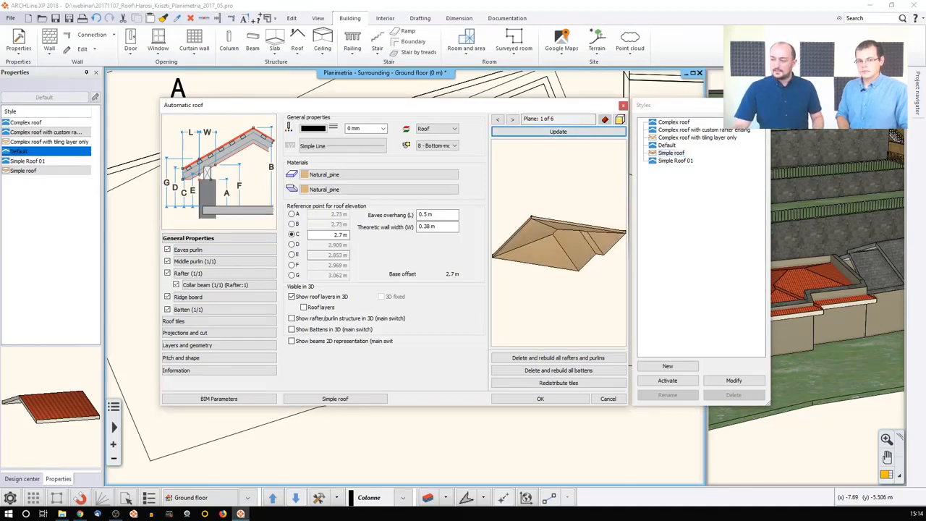
click(683, 138)
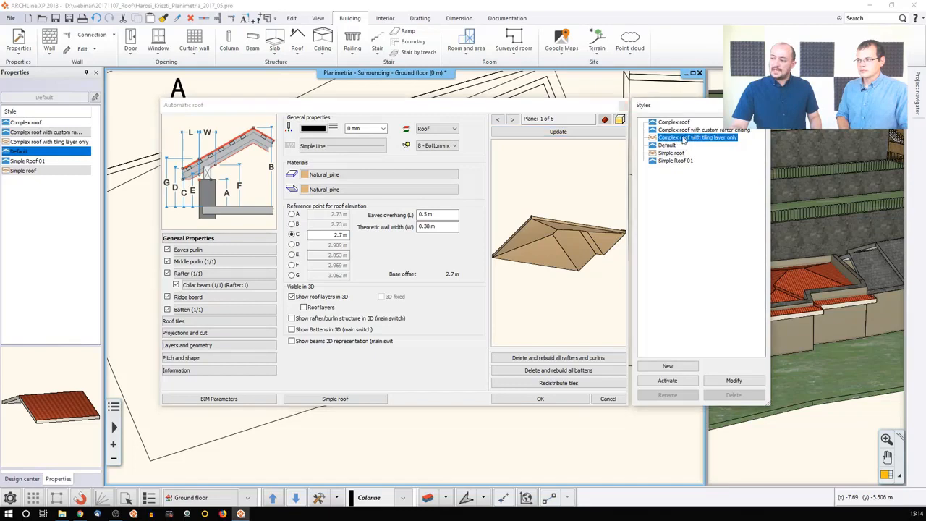
click(586, 133)
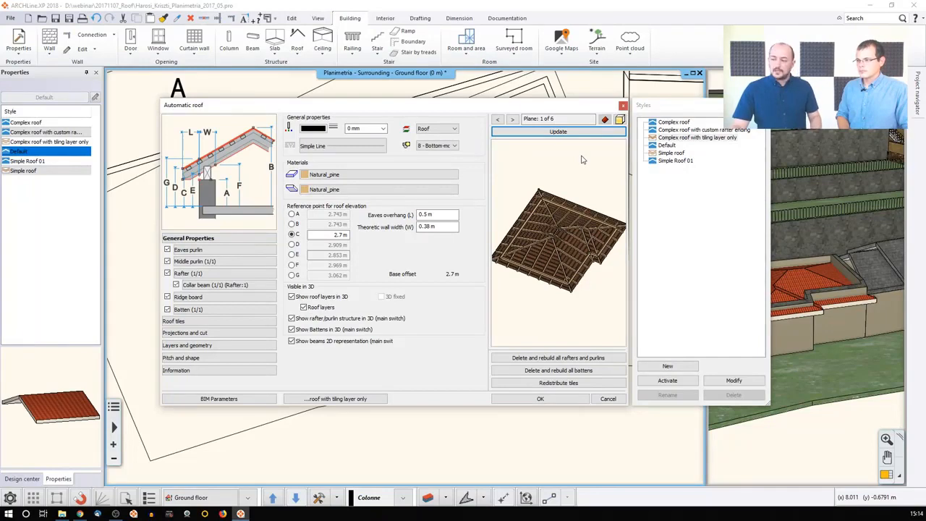
click(659, 146)
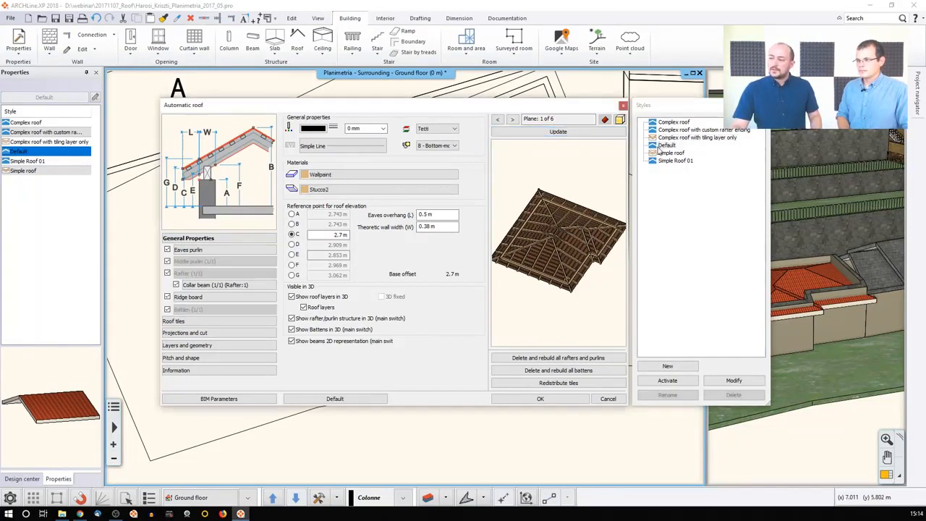
click(571, 136)
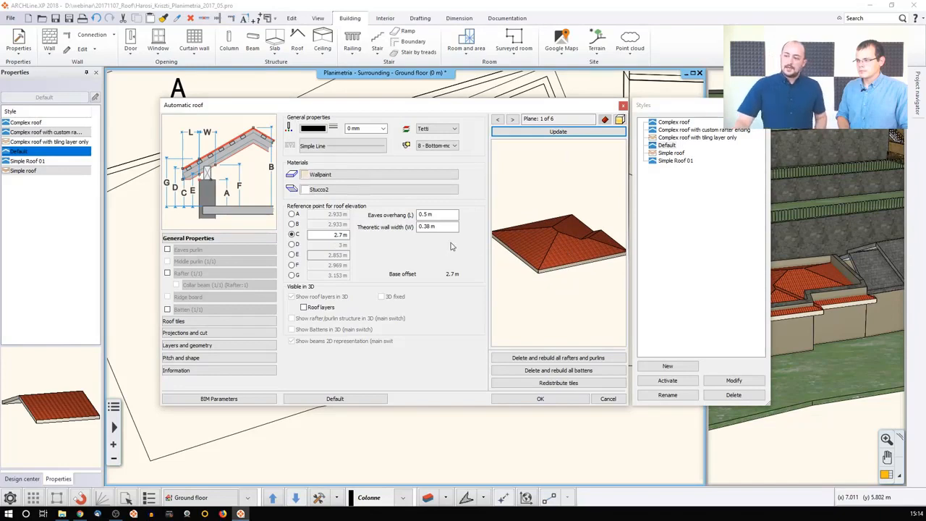
click(765, 106)
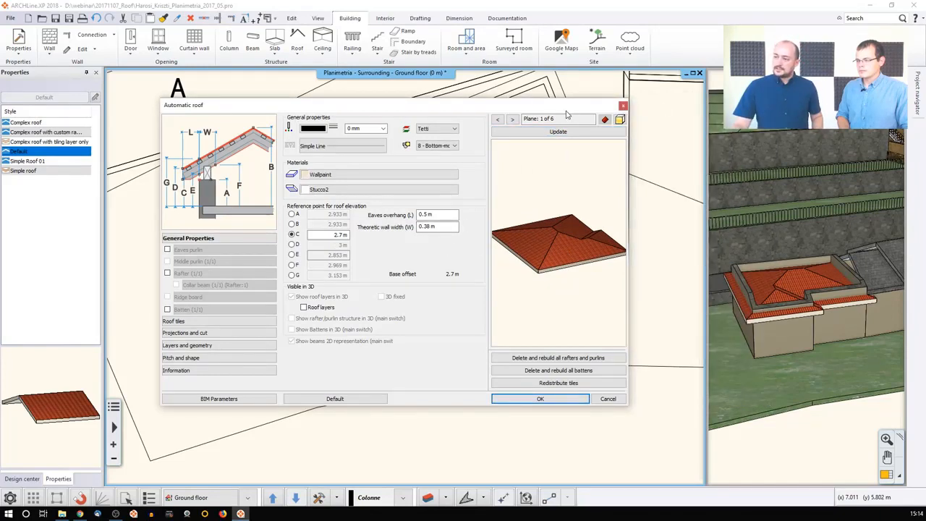
Enable rafters, an eaves purlin and a ridge board for the automatic roof and look over each element's settings
drag(544, 105, 614, 95)
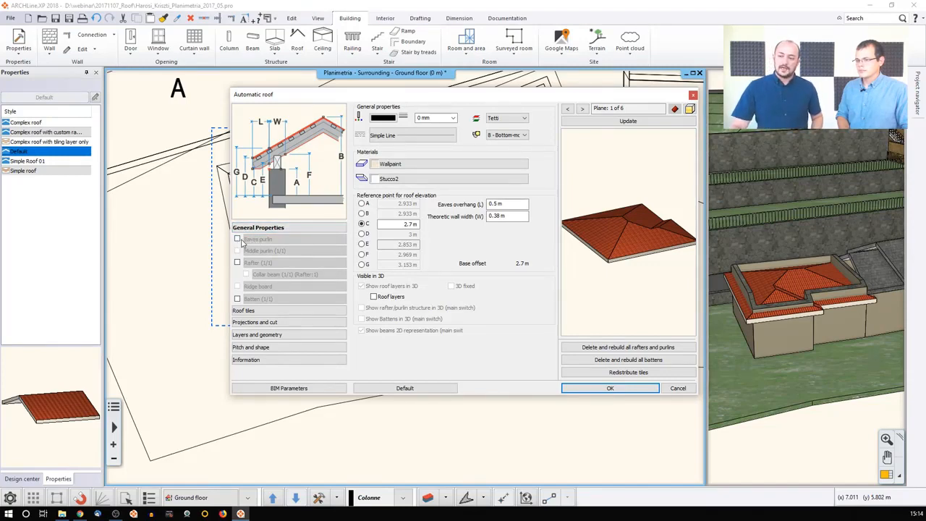
click(238, 263)
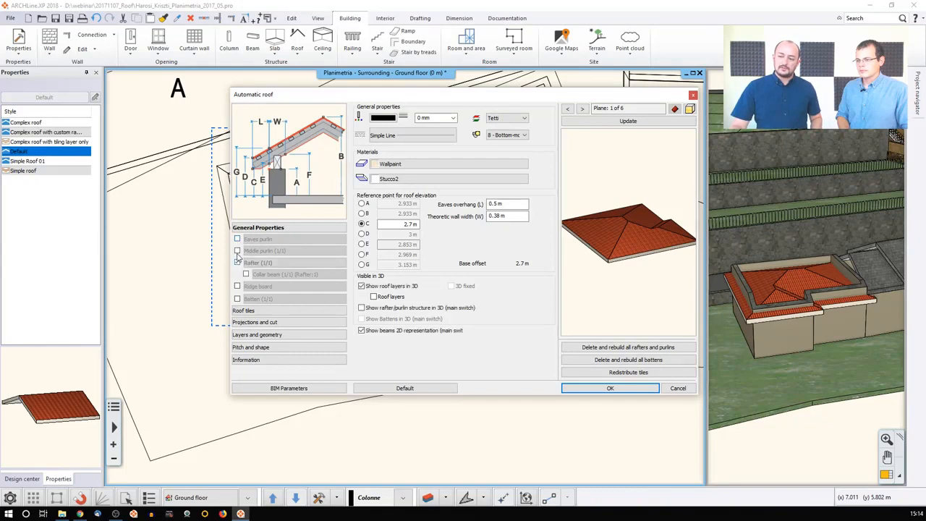
click(237, 239)
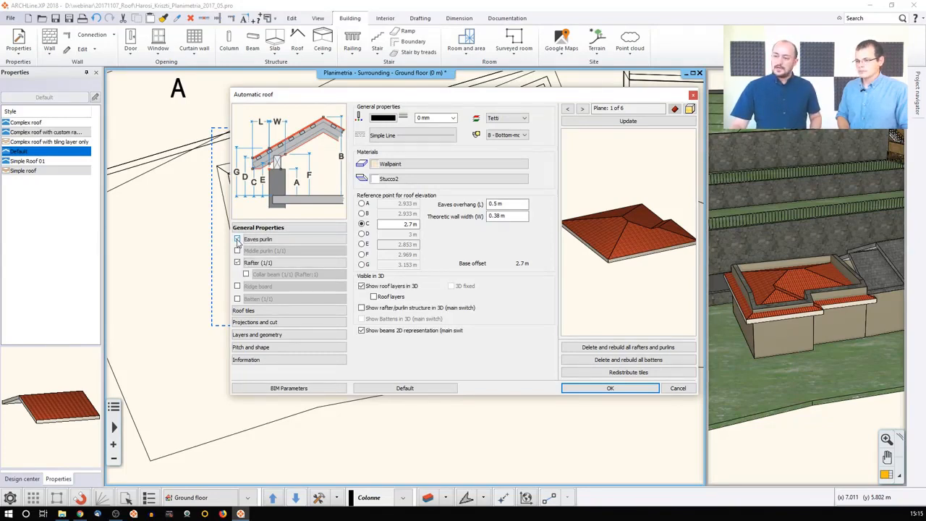
click(257, 241)
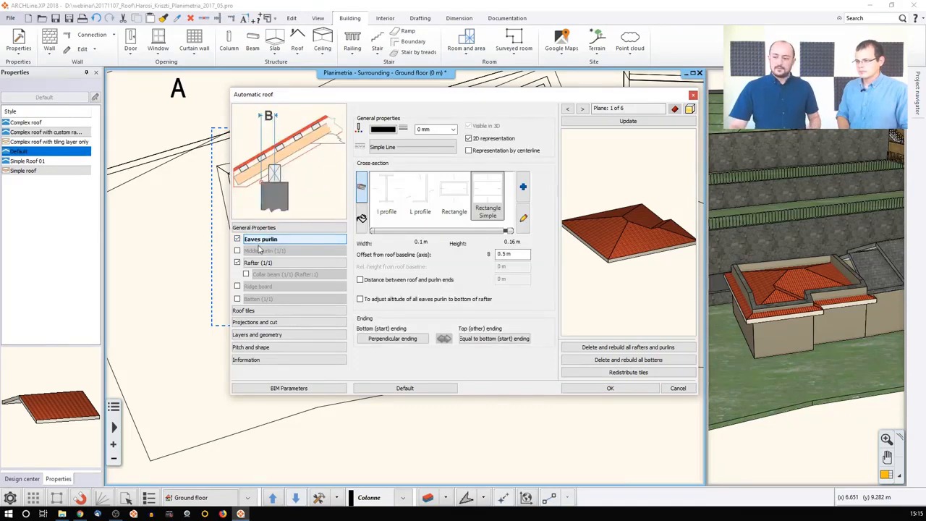
click(261, 263)
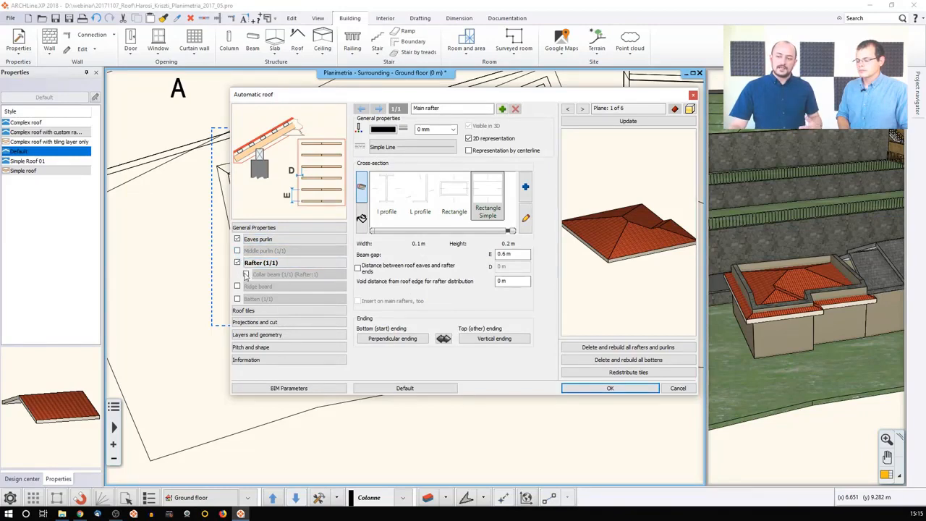
click(237, 287)
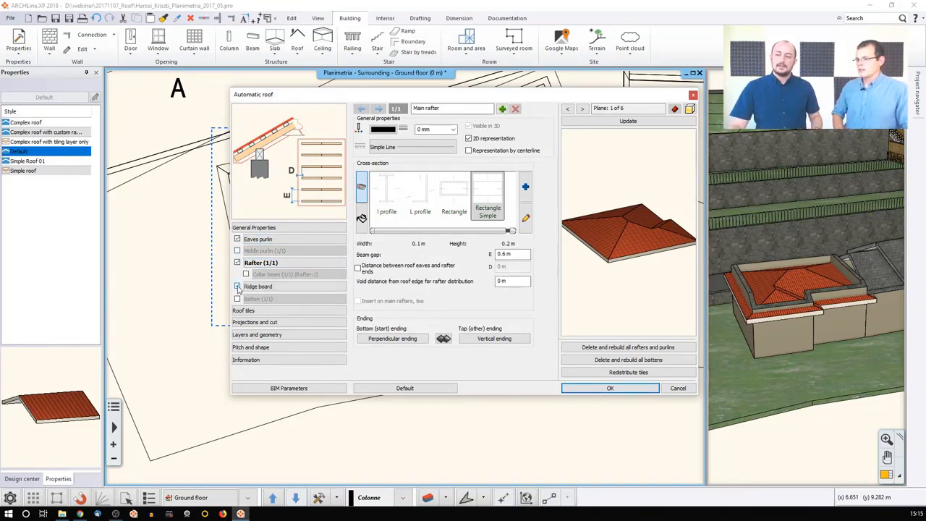
click(251, 288)
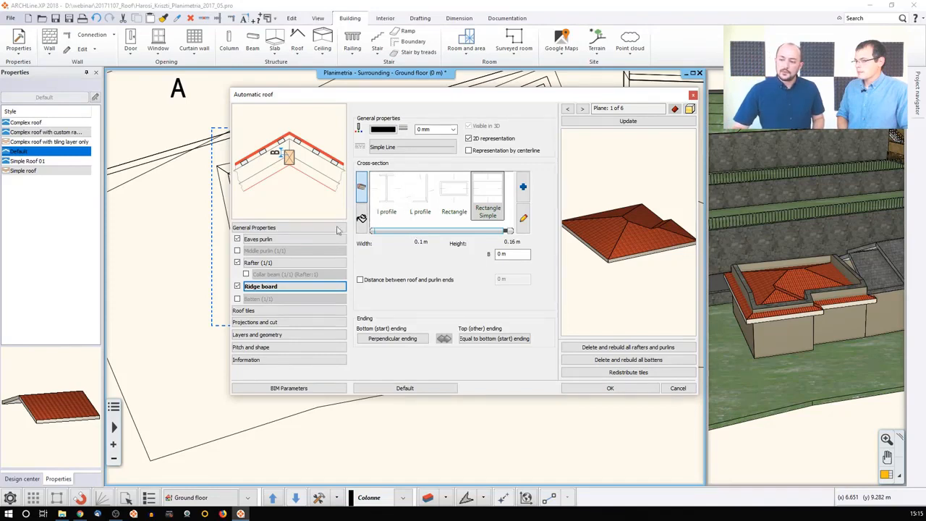
Examine the main rafter's cross-section and spacing settings, the general properties, and the roof tile types and materials
click(289, 263)
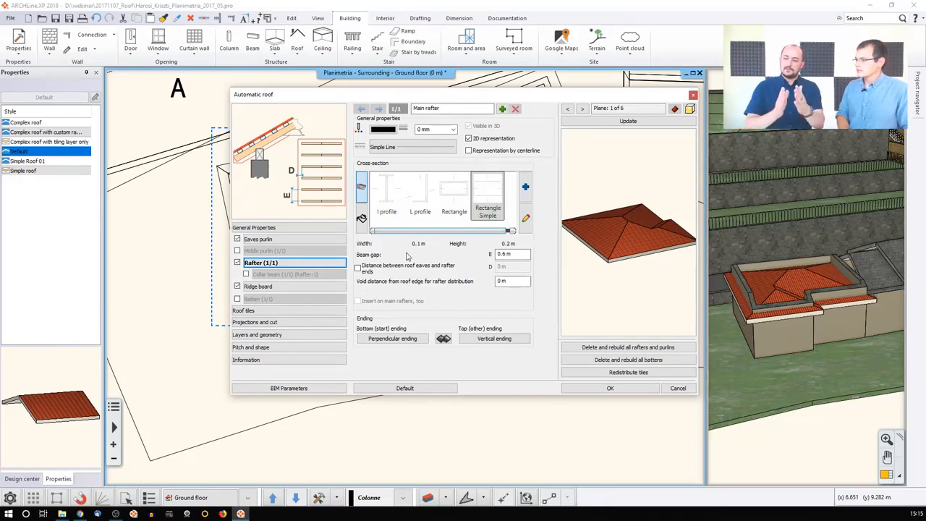
scroll(308, 204, up, 4)
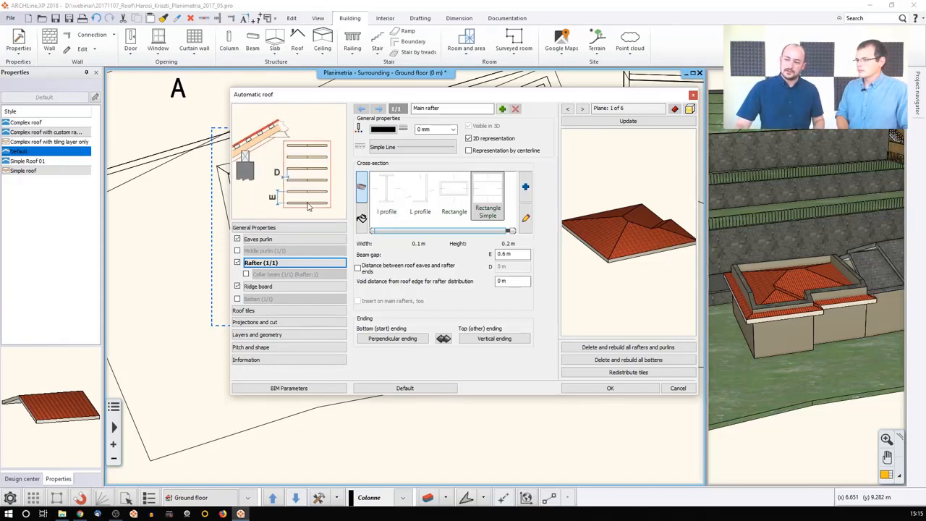
scroll(289, 155, down, 3)
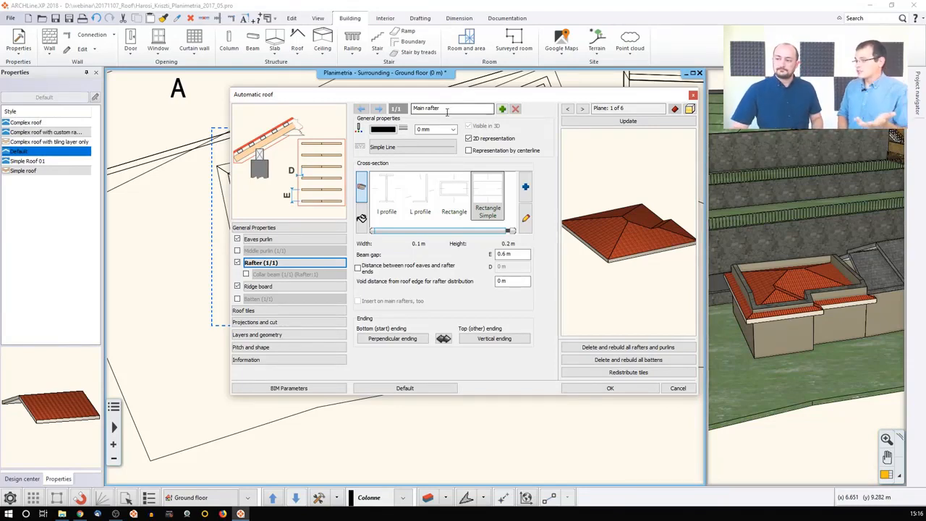
click(448, 110)
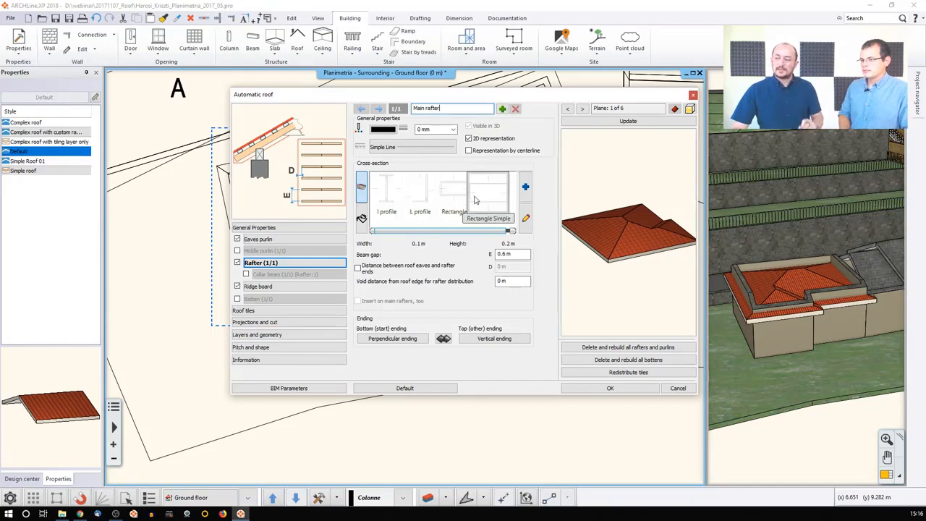
mouse_move(612, 287)
mouse_down()
mouse_move(616, 247)
mouse_move(618, 286)
mouse_up()
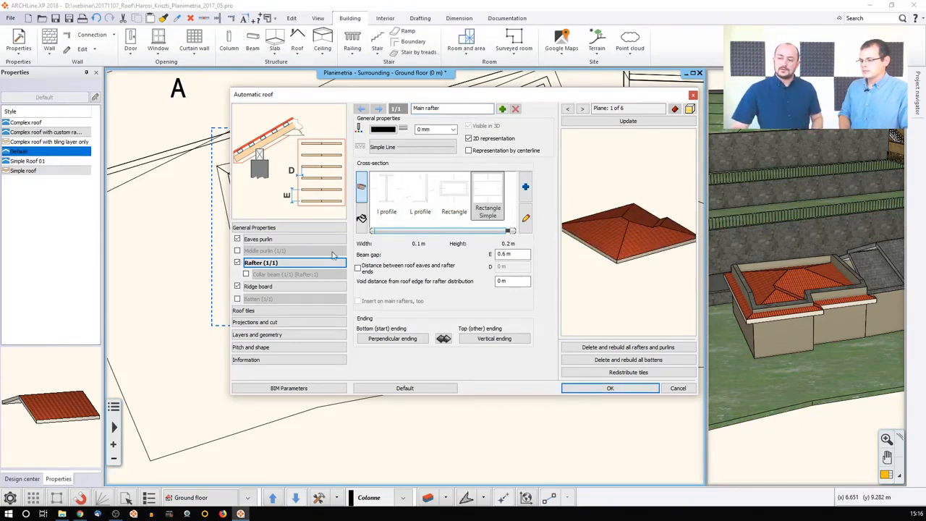
click(252, 227)
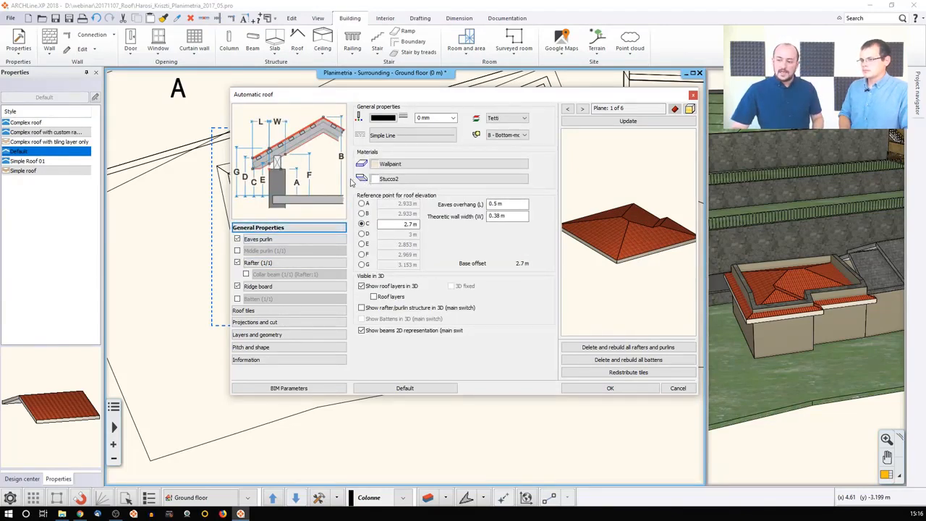
click(251, 312)
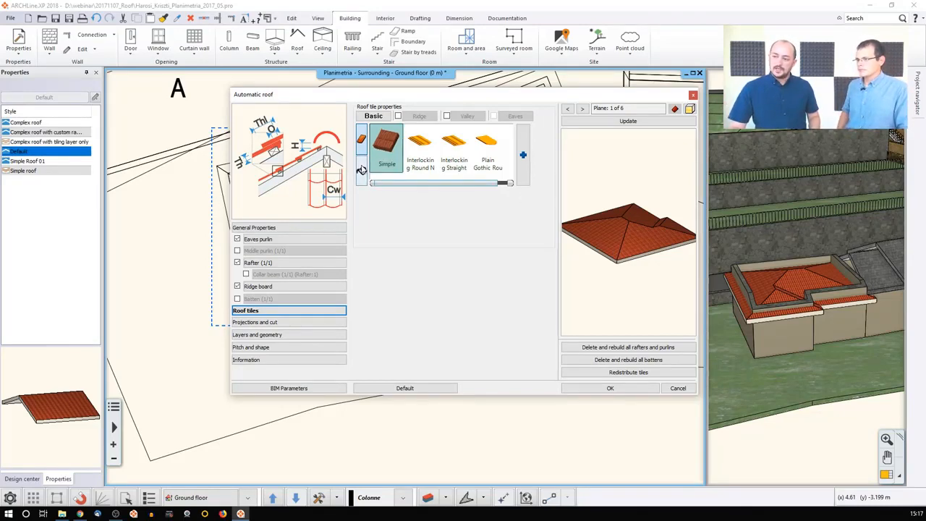
click(360, 172)
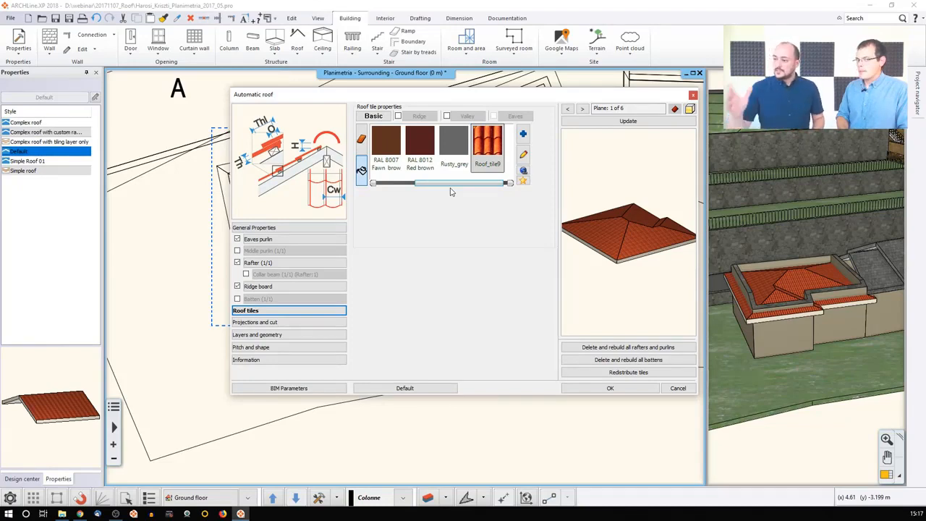
Turn on the rafter/purlin structure in 3D and refresh the roof preview seen from below
click(299, 266)
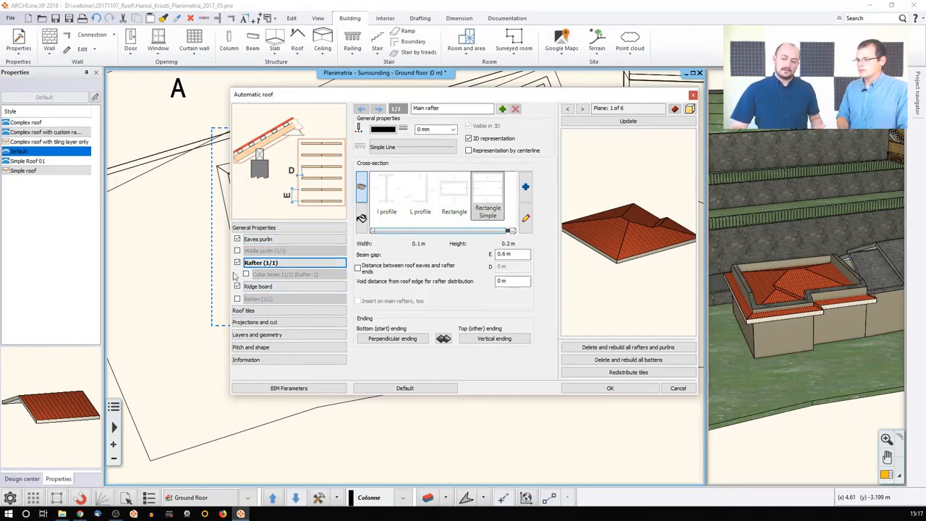
click(628, 122)
drag(641, 273, 639, 191)
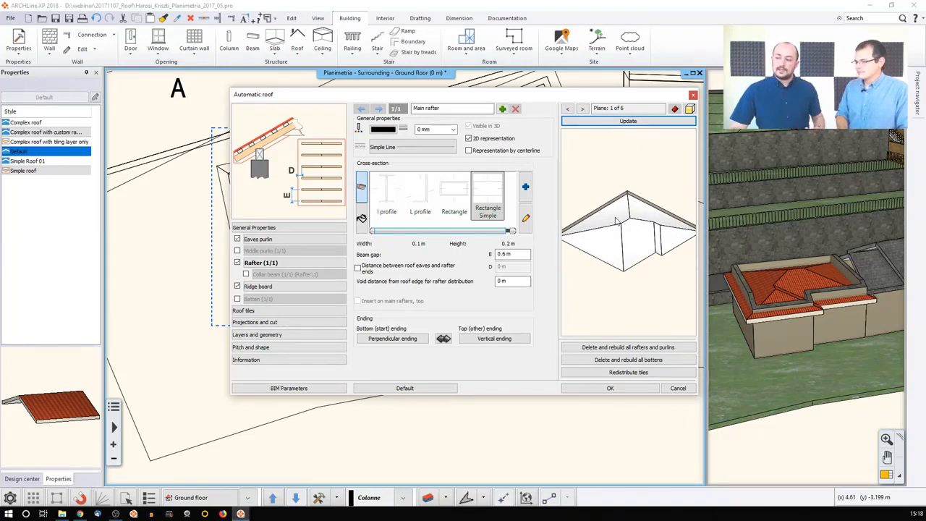
click(264, 228)
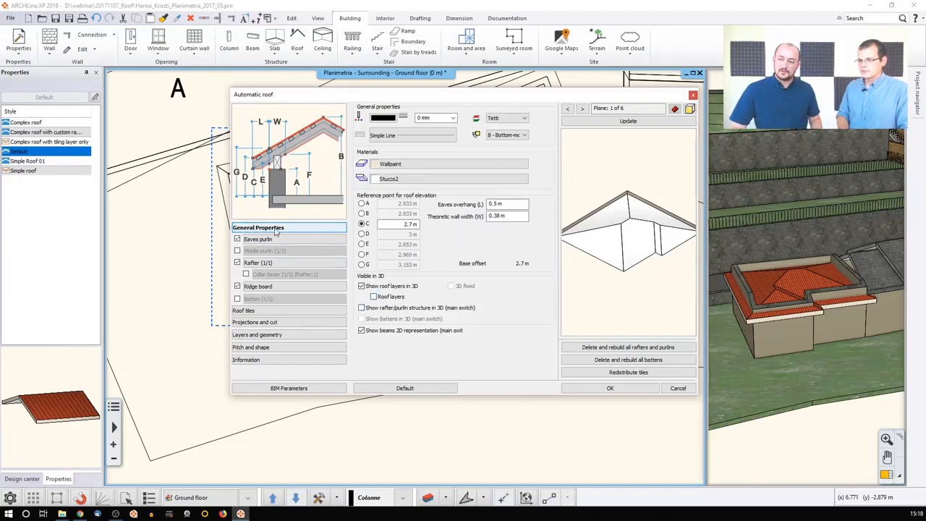
click(364, 309)
click(609, 121)
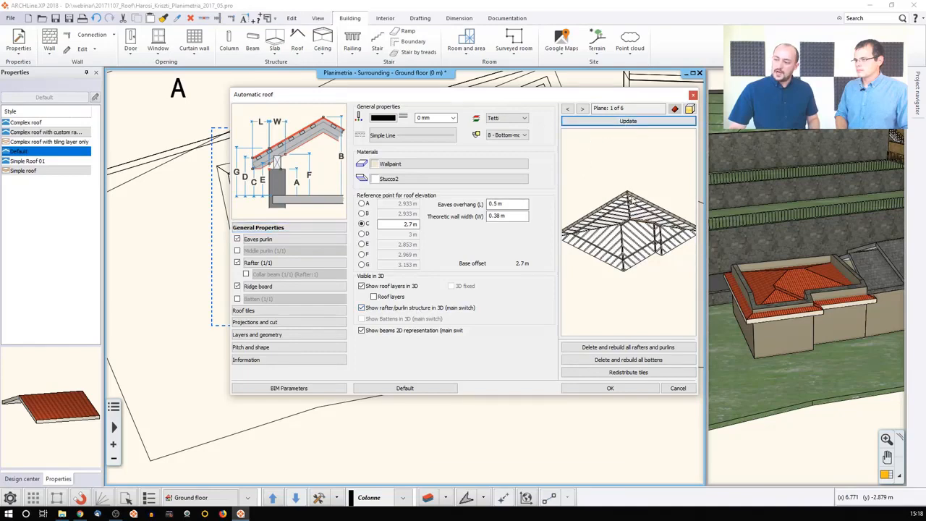
Enable the Roof layers option, refresh the preview, and inspect the roof covering and rafter ends from several angles
click(374, 297)
click(628, 120)
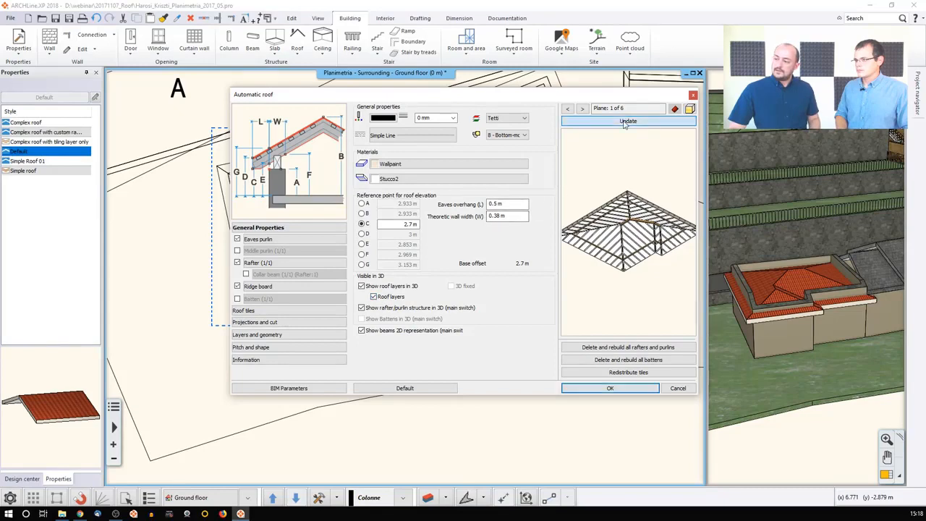
mouse_move(661, 250)
mouse_down()
mouse_move(661, 278)
mouse_move(672, 251)
mouse_up()
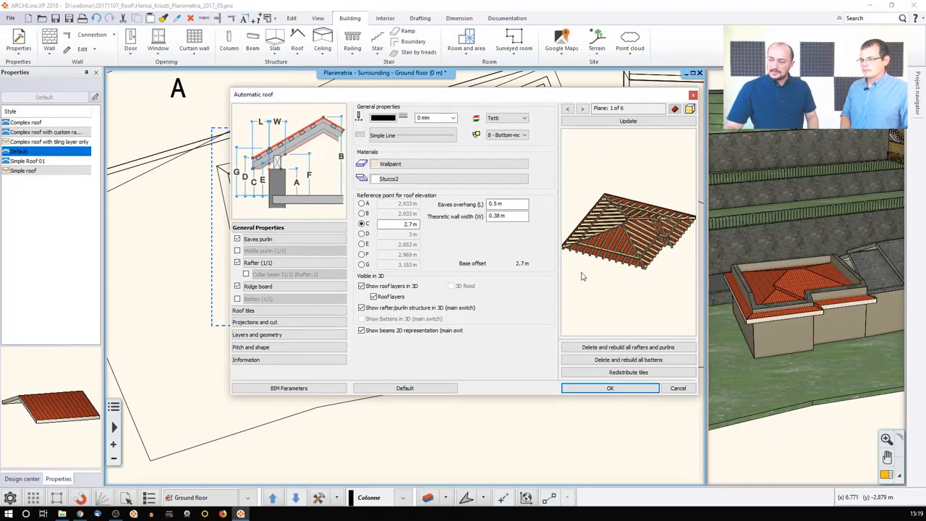
drag(582, 275, 617, 233)
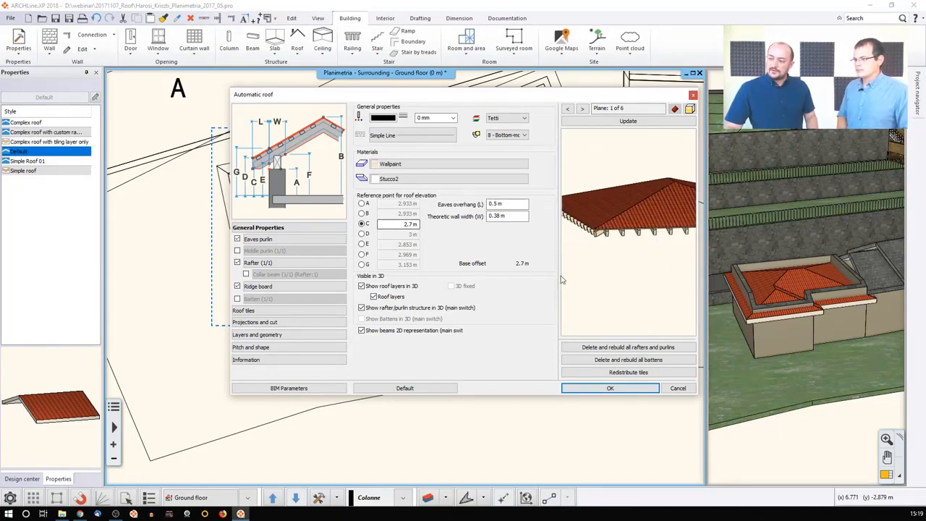
drag(562, 280, 613, 267)
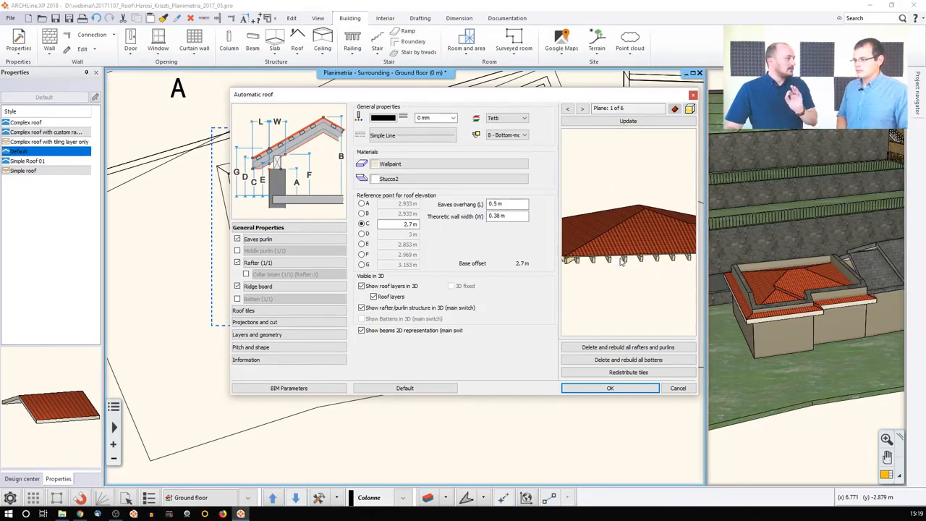
drag(608, 277, 611, 258)
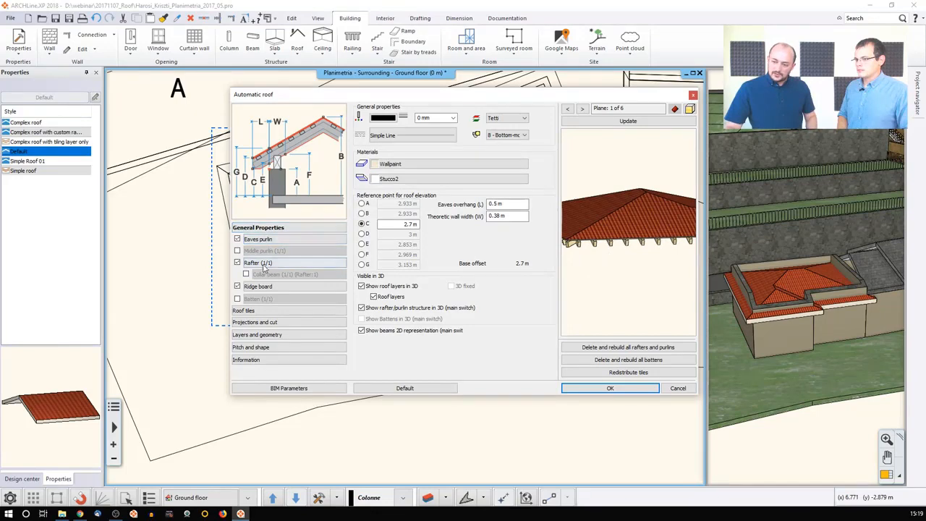
Review the roof's layers and geometry settings, including the endings and visibility of each layer
click(280, 335)
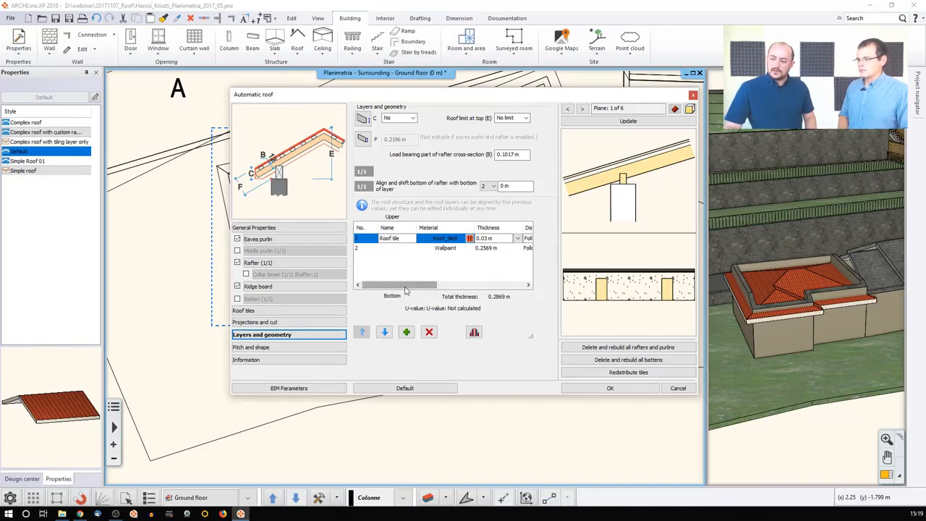
drag(407, 287, 494, 288)
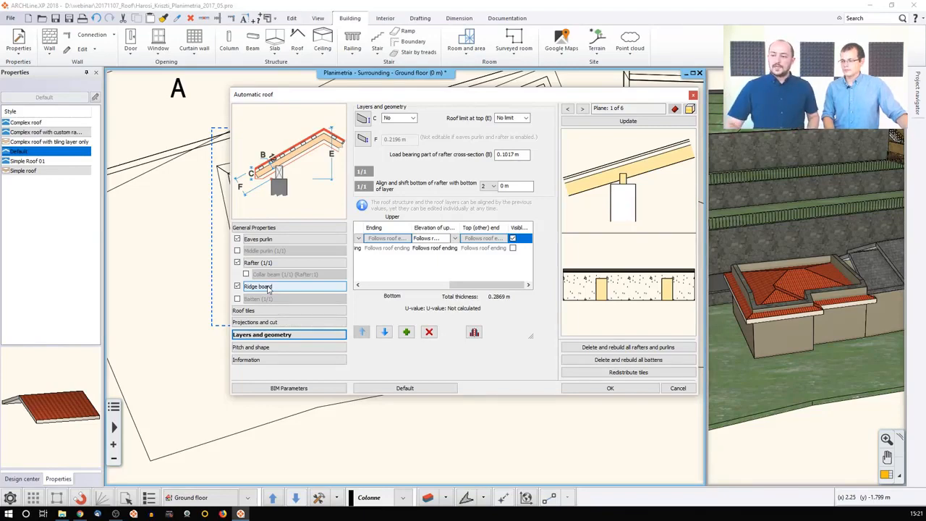
click(260, 311)
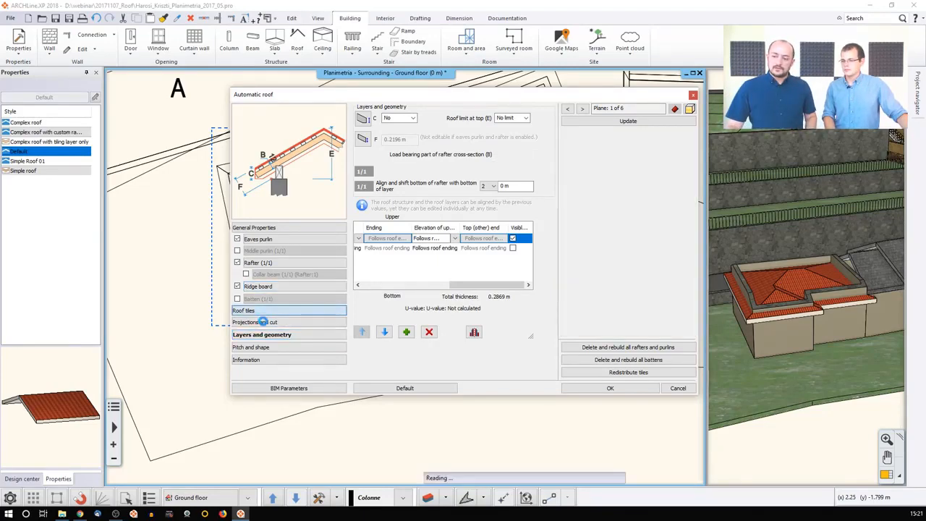
Set the roof's cut option to All floors in the projection and cut settings and apply the roof changes
click(263, 322)
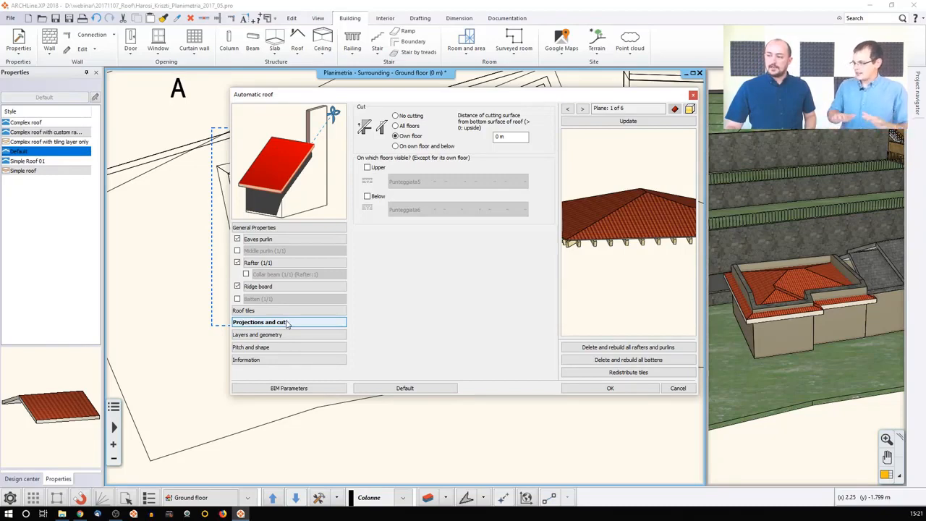
click(291, 319)
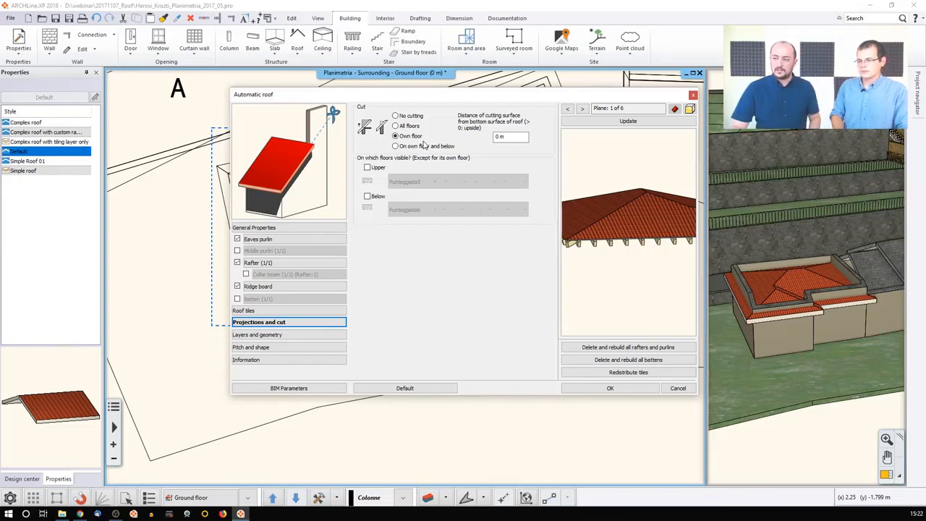
click(407, 127)
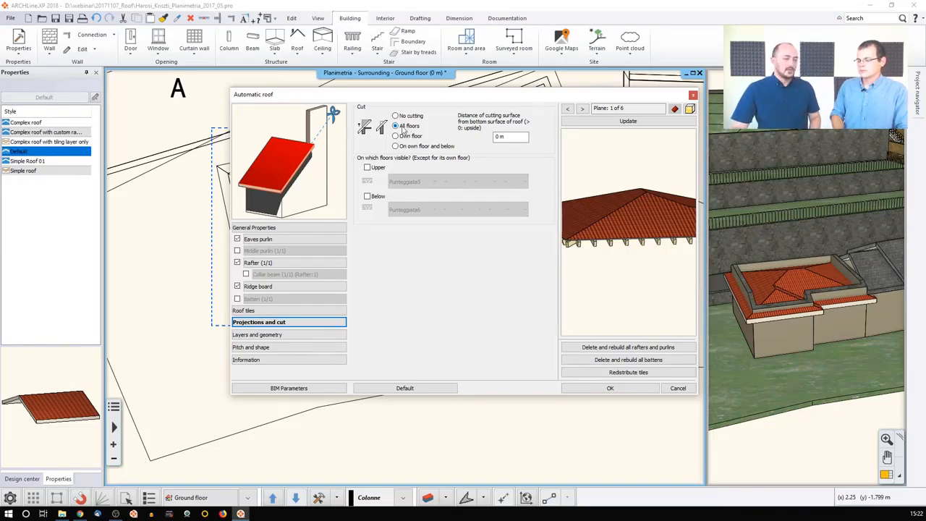
click(584, 388)
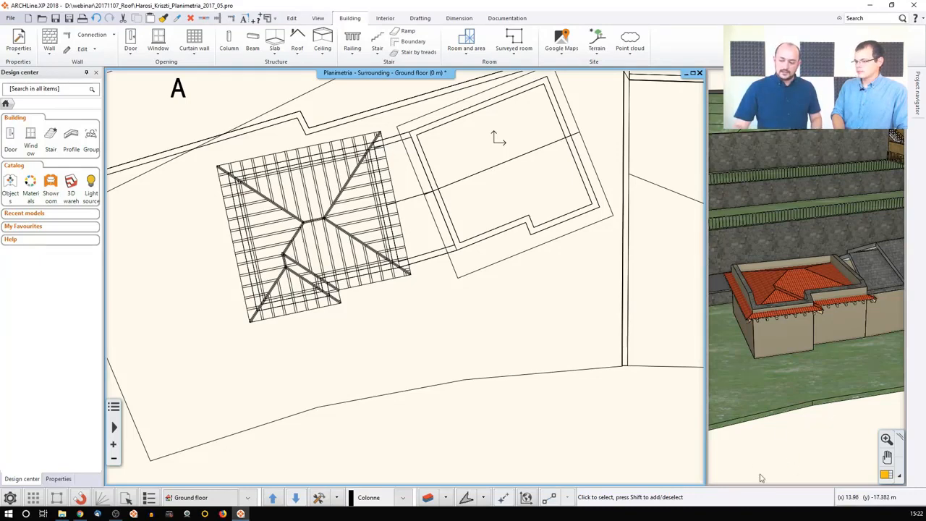
Build a quick 3D model of the project and swap the windows to make the 3D view the main one
click(337, 498)
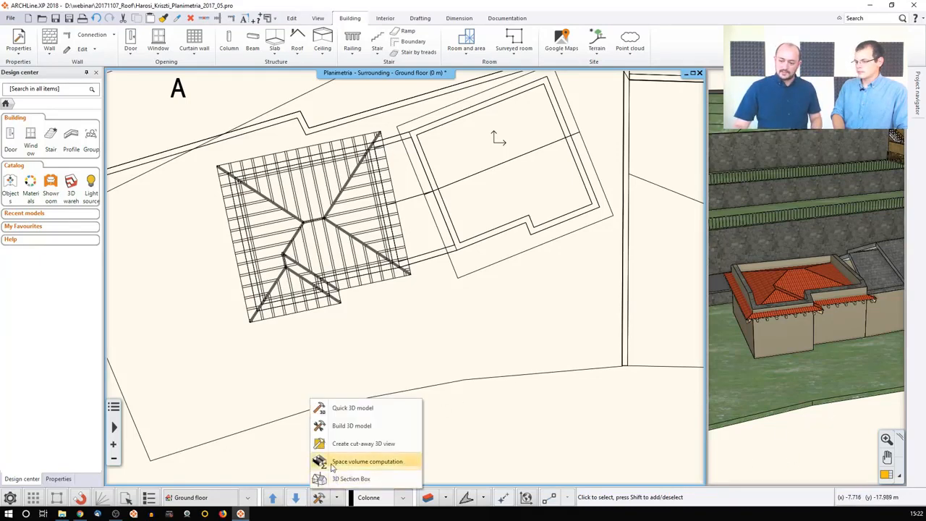
click(363, 414)
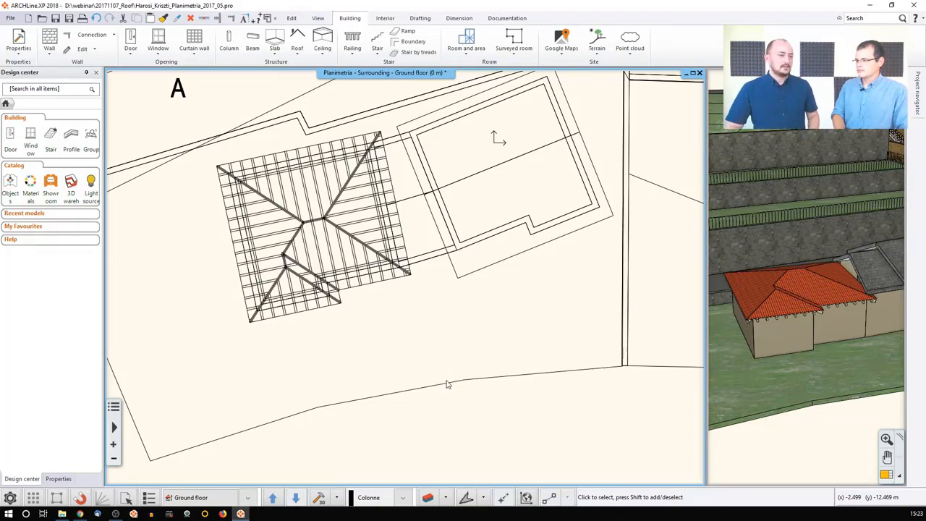
click(886, 475)
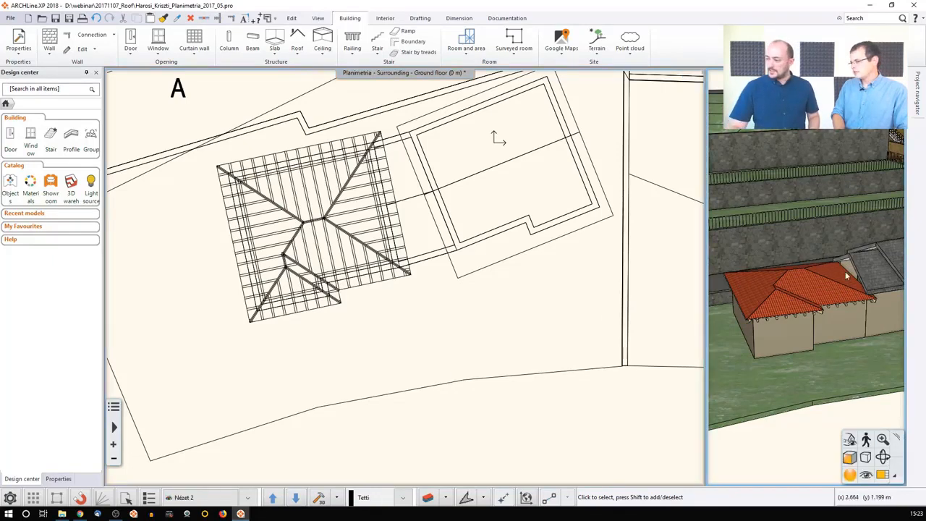
click(886, 480)
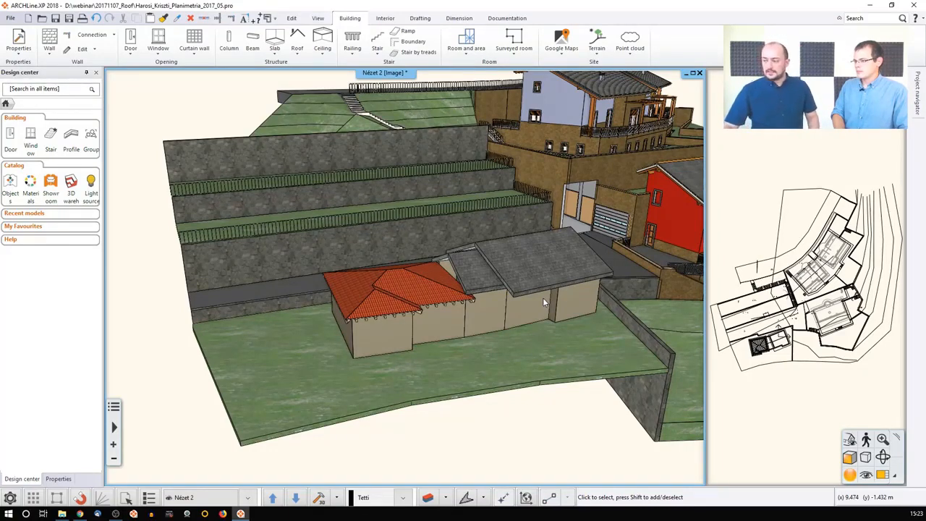
Edit the new roof's properties to turn off the 2D representation of its beams, and apply the change
click(756, 296)
scroll(752, 351, up, 7)
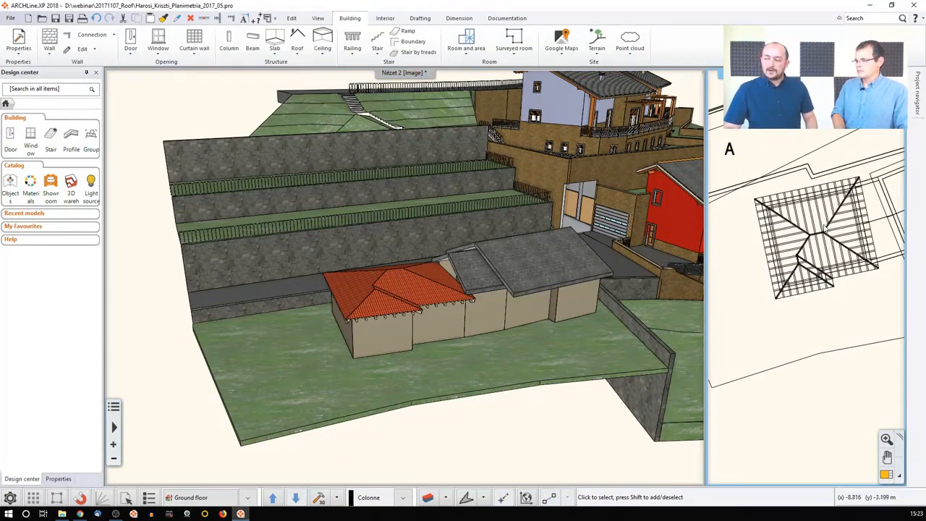
click(818, 240)
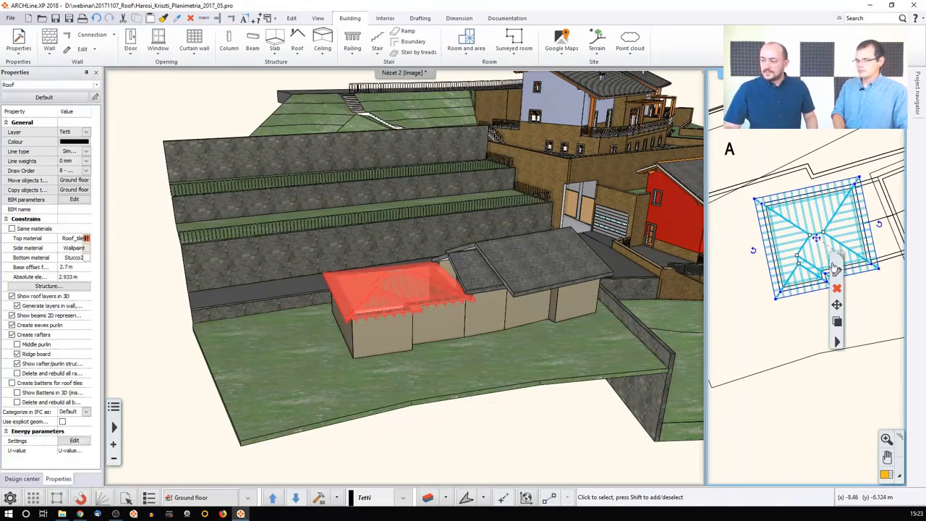
click(680, 276)
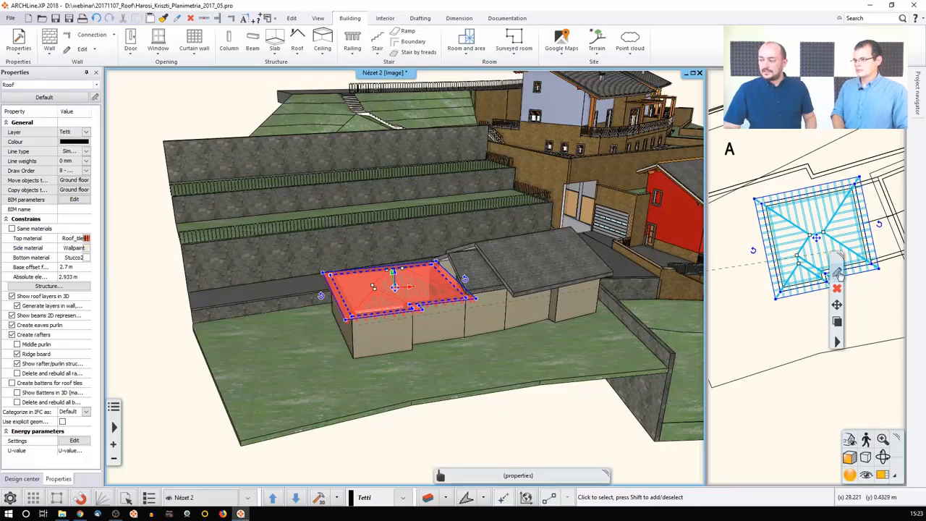
click(837, 273)
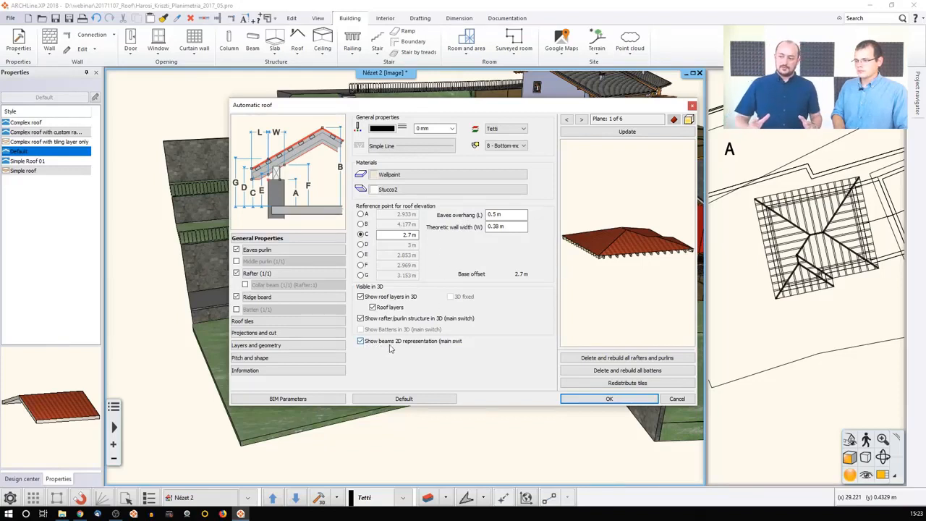
click(383, 343)
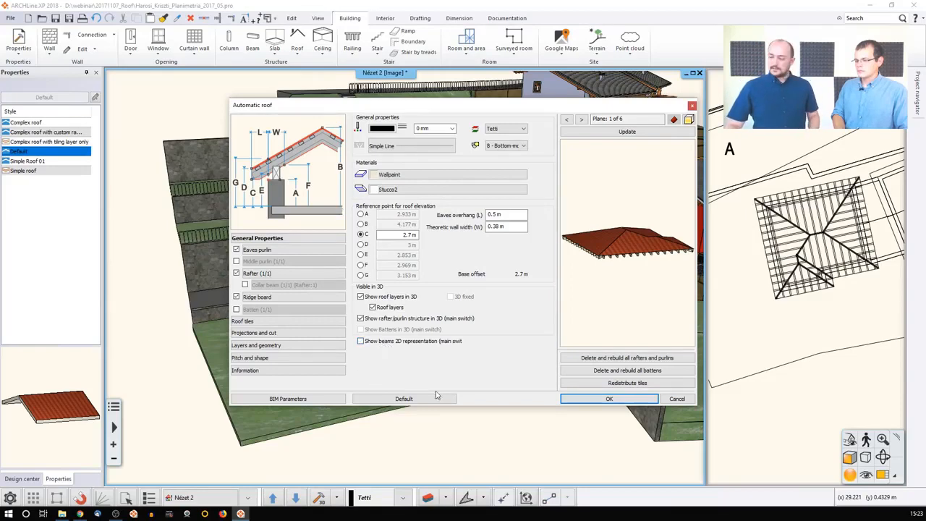
click(577, 403)
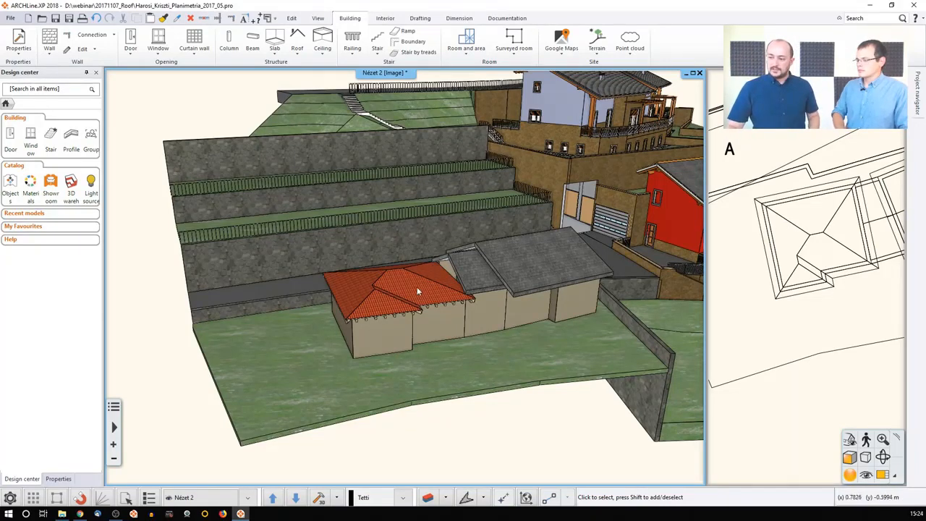
Reopen the tiled roof's properties, hide the roof layers in 3D, and inspect the rafter and ridge structure in the updated preview
click(432, 306)
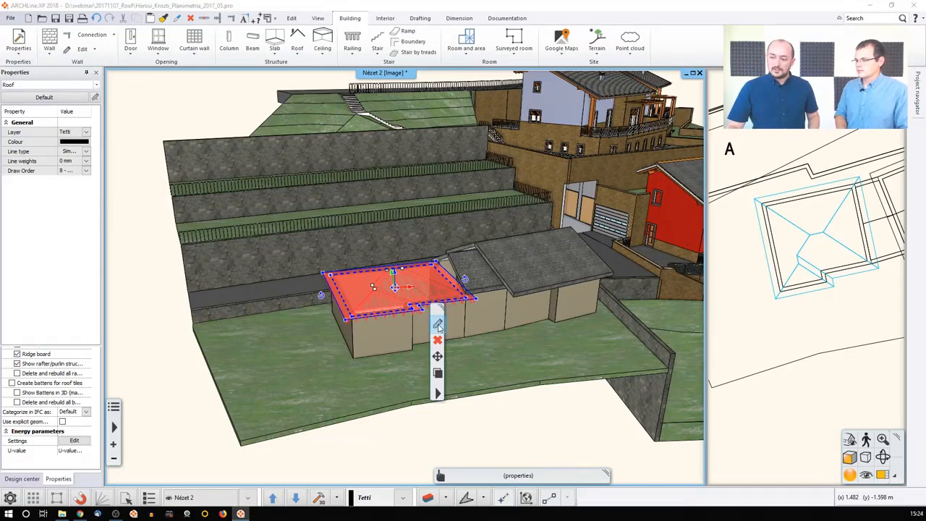
click(438, 326)
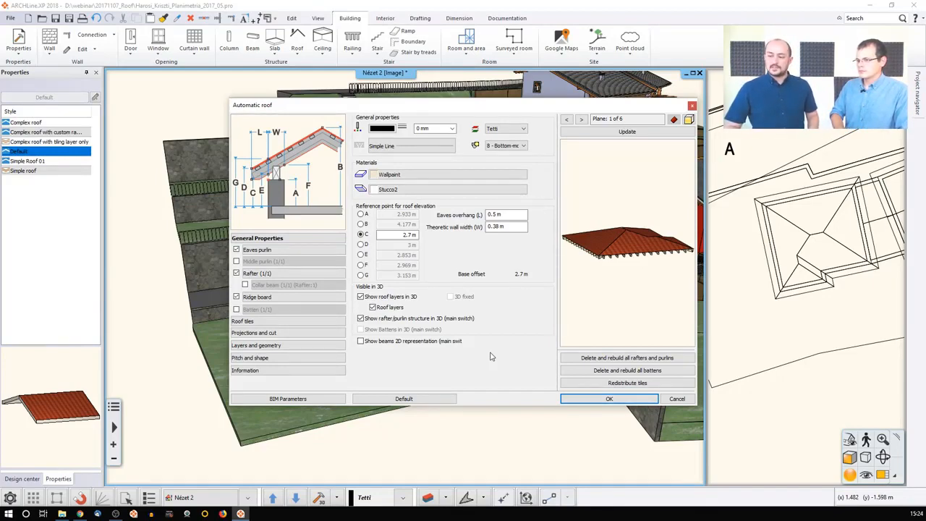
click(361, 296)
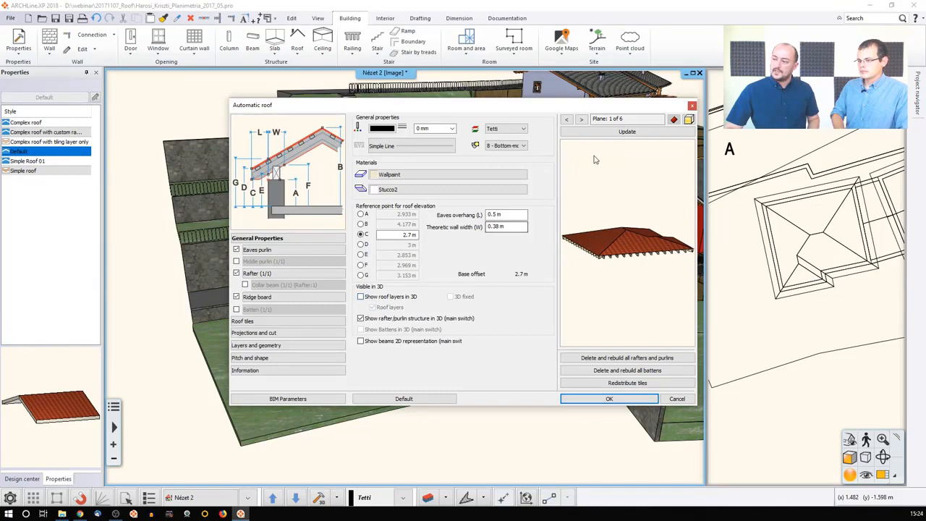
click(613, 133)
drag(614, 173, 607, 224)
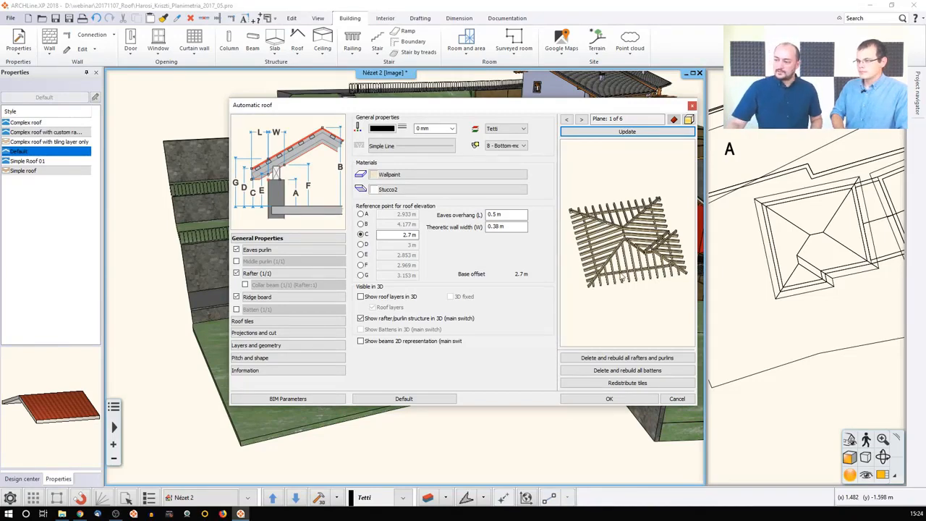
drag(631, 281, 595, 276)
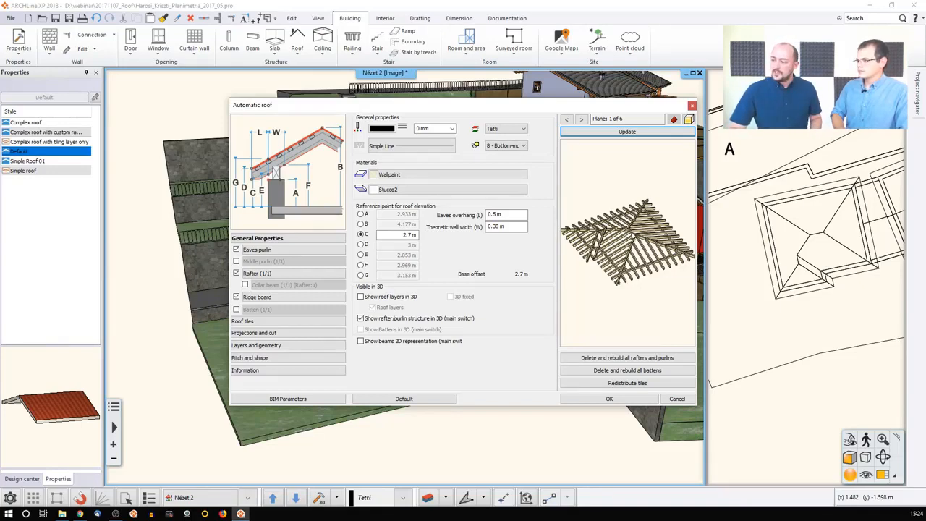
scroll(628, 237, up, 5)
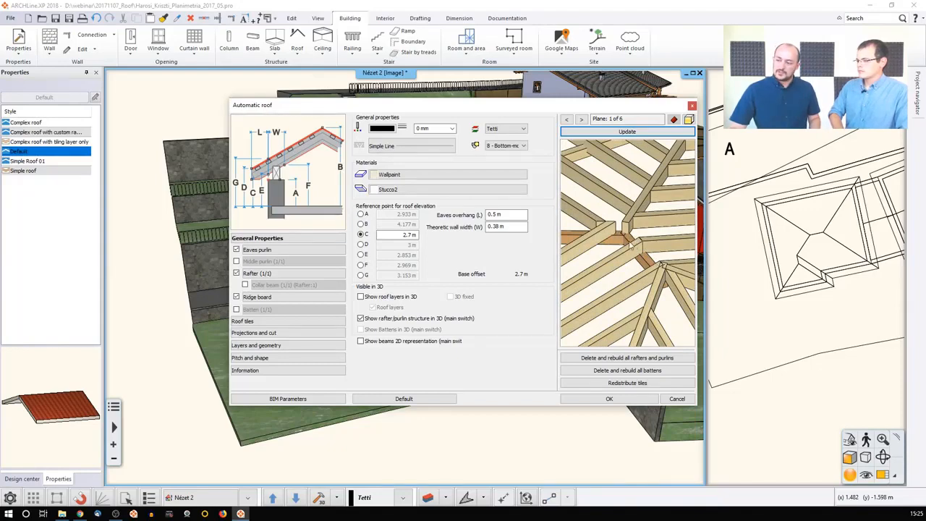
Set the ridge board's B distance to 0,16 m and update the roof preview
click(269, 297)
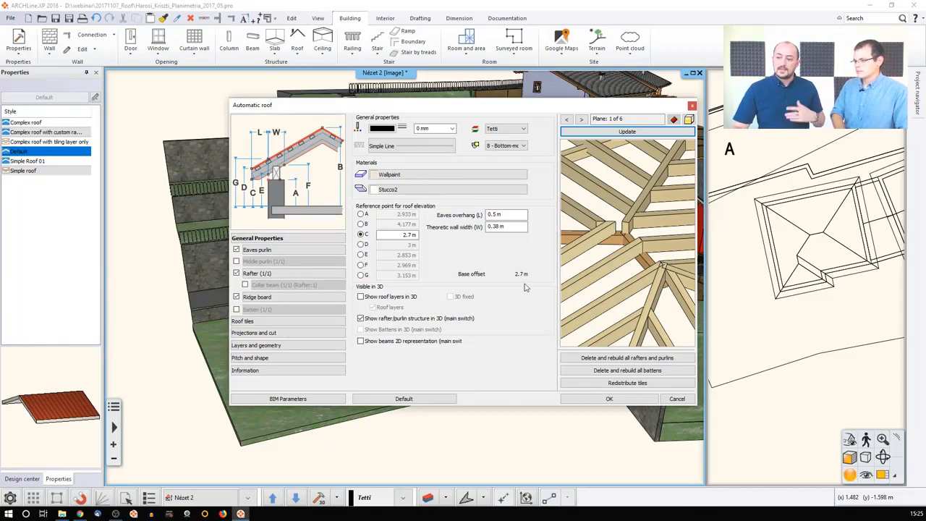
click(282, 298)
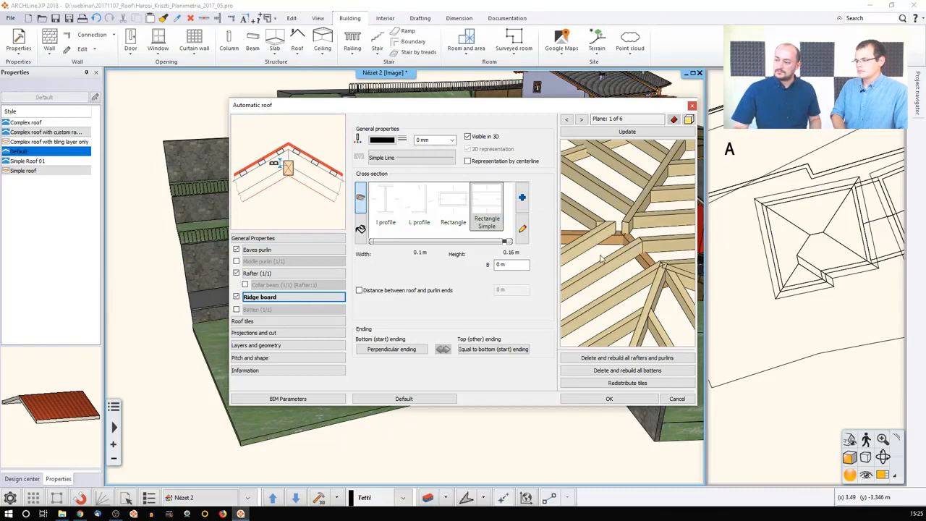
double_click(502, 265)
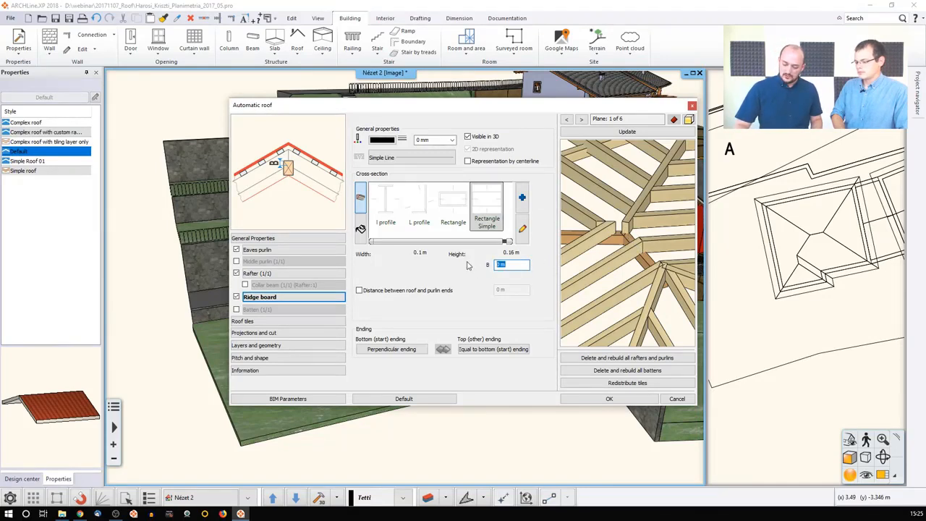
text(0,16)
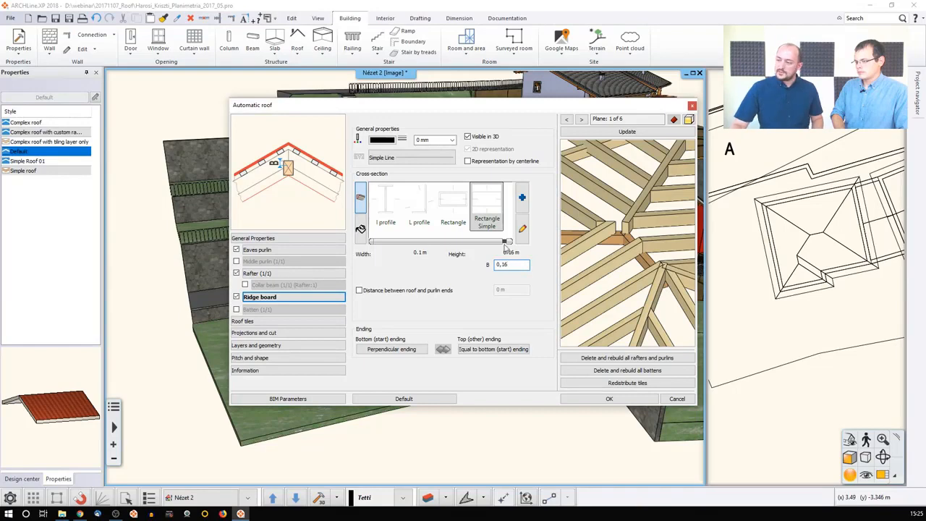
click(627, 132)
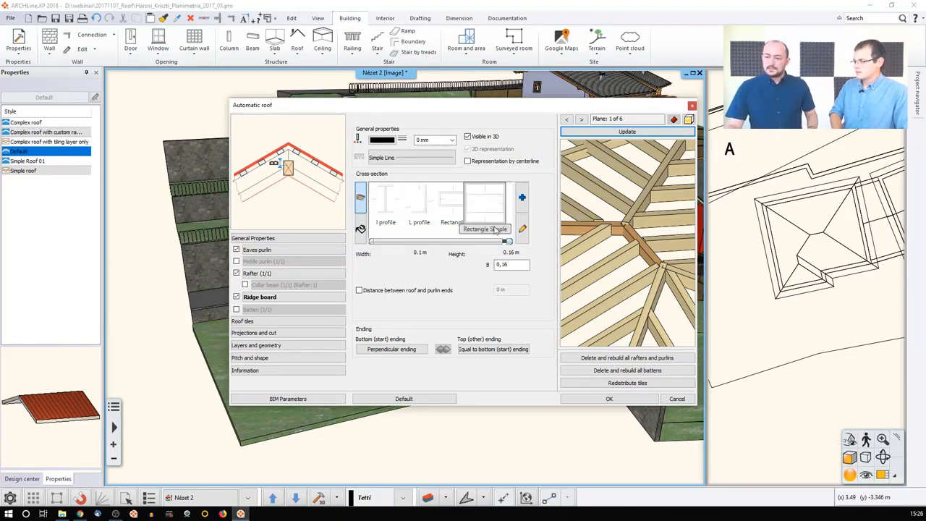
Show the roof in 3D without its individual roof layers or rafter/purlin structure, and update the preview
click(311, 239)
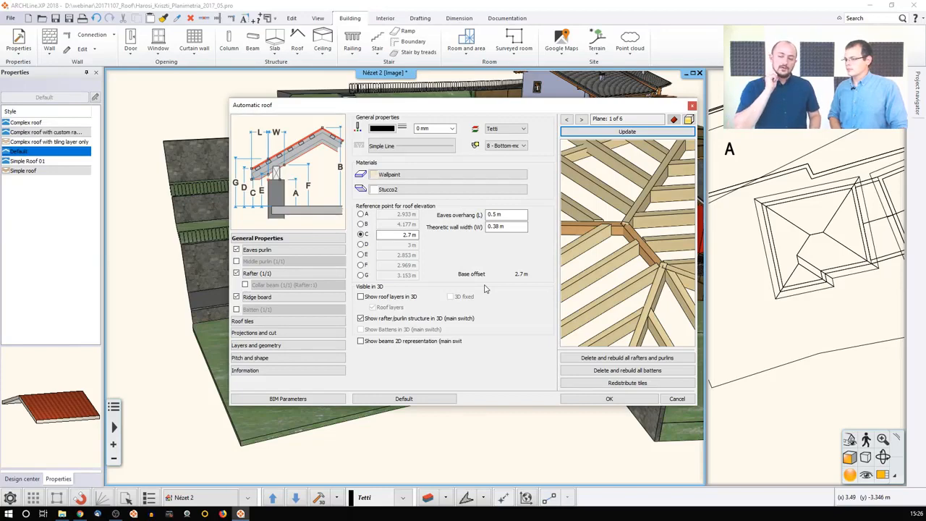
scroll(583, 224, down, 5)
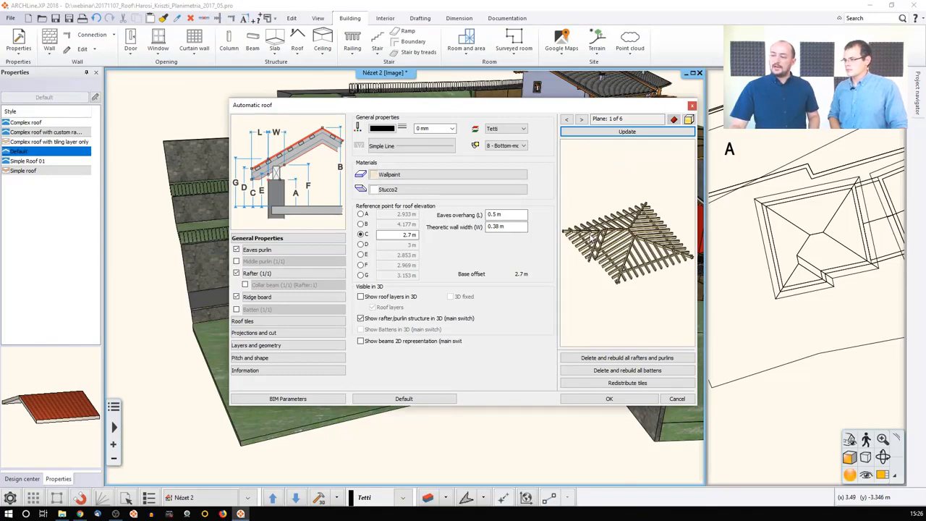
click(279, 239)
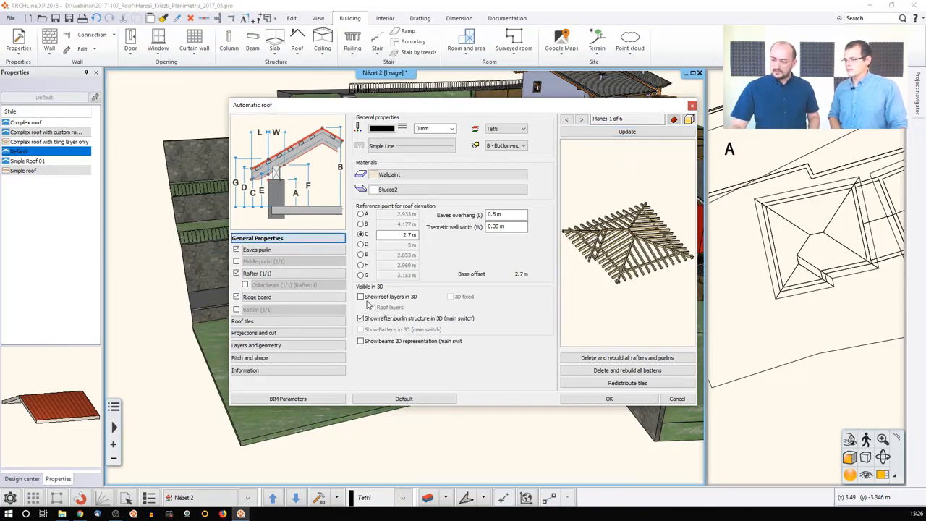
click(360, 296)
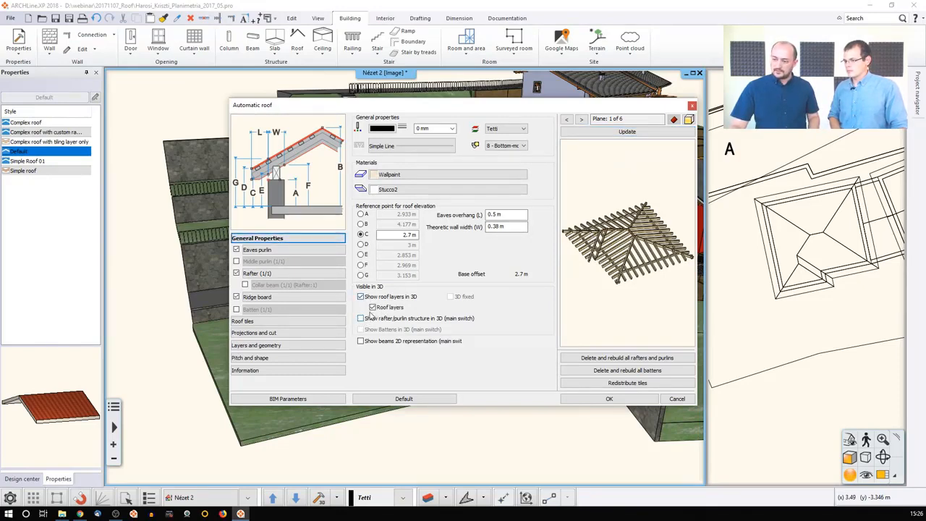
click(372, 308)
click(628, 132)
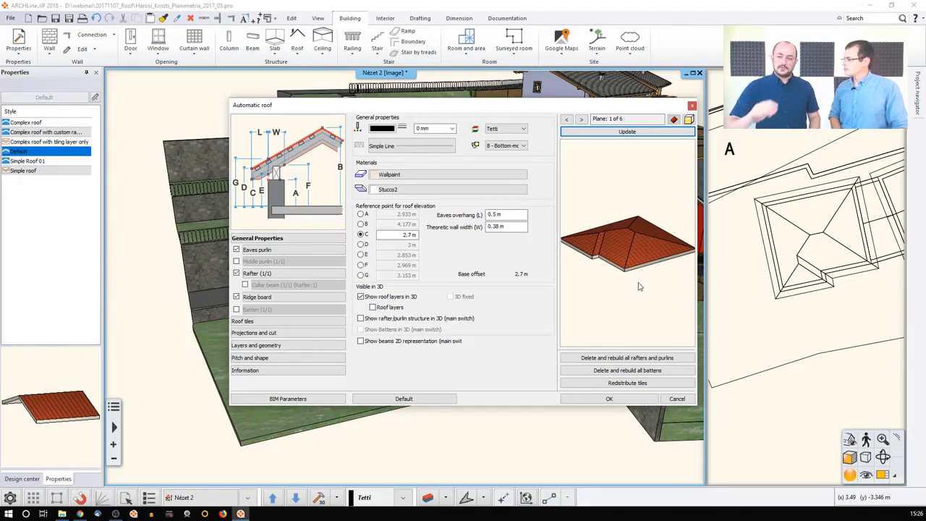
Open the roof's pitch and shape settings and examine the shape and main slope of the individual planes
click(274, 359)
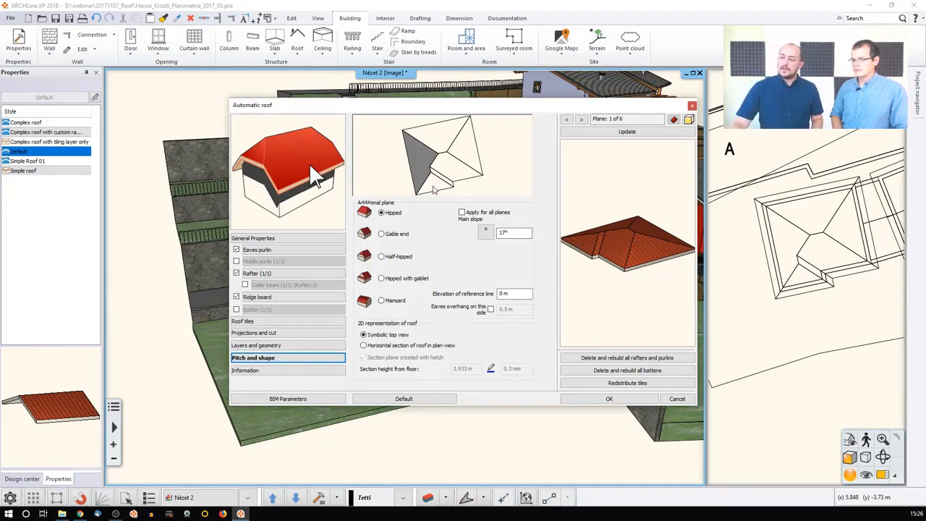
click(441, 147)
click(460, 148)
click(452, 169)
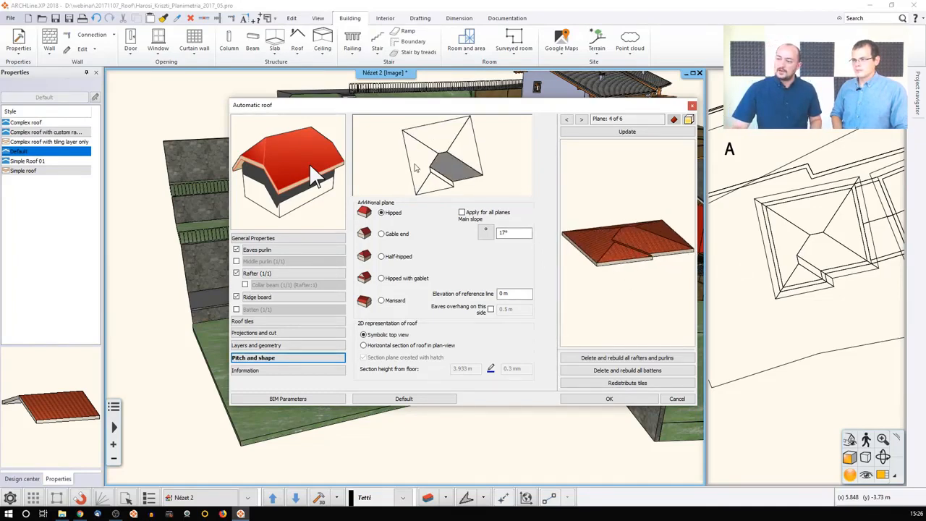
click(415, 166)
click(431, 183)
click(435, 174)
click(445, 167)
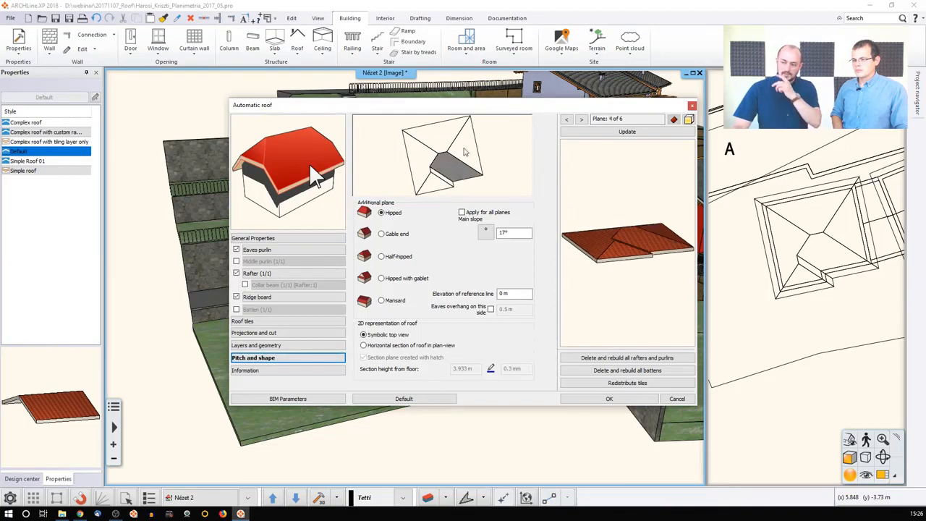
click(465, 152)
double_click(507, 232)
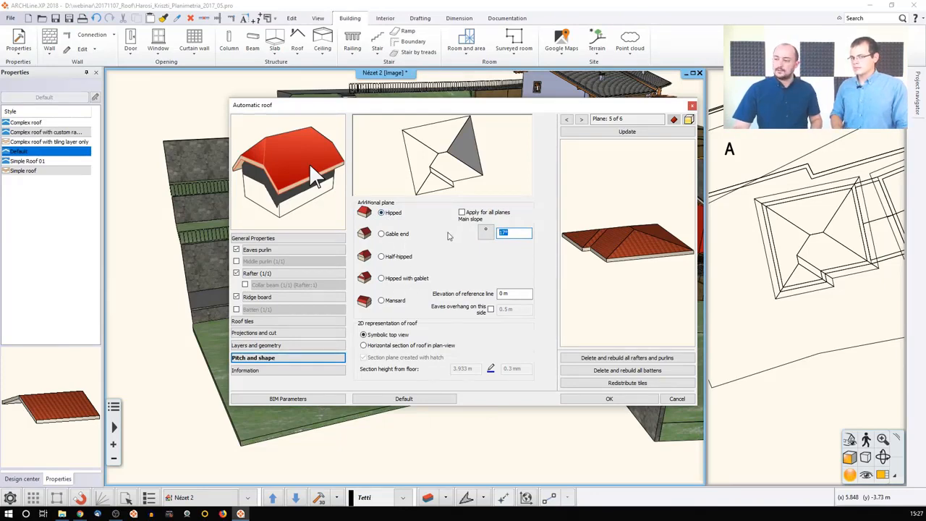
Turn roof plane 2, above the small projecting end, into a gable end and update the preview
click(430, 187)
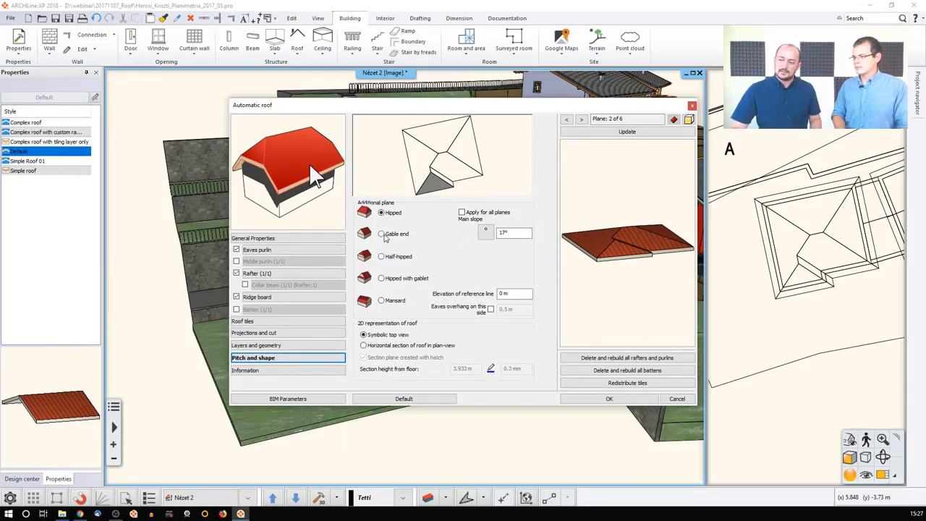
click(384, 235)
click(611, 132)
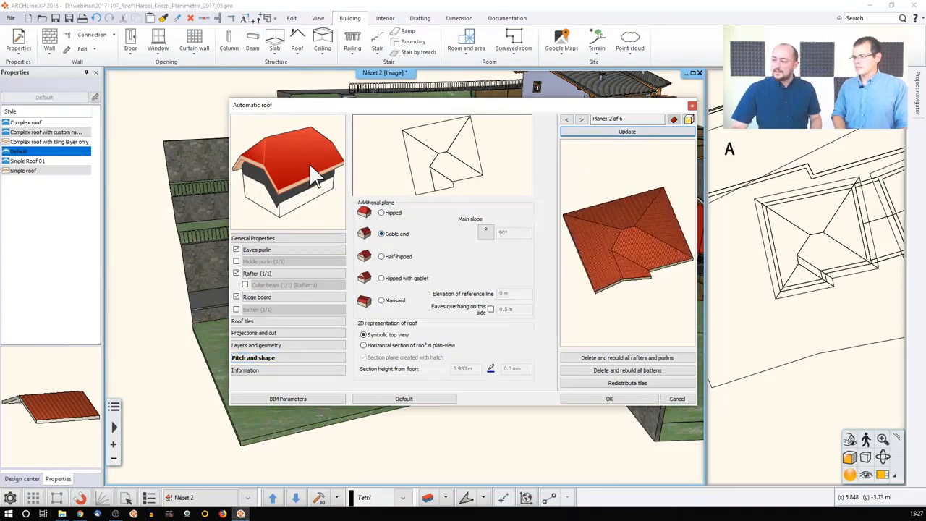
Make roof plane 6 a gable end as well, update the preview, and apply the changes to the roof
click(443, 138)
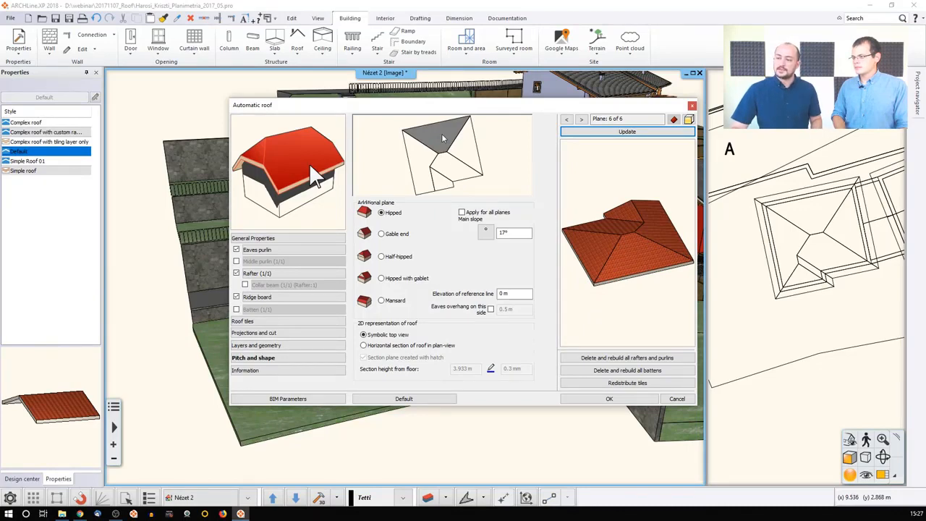
click(403, 235)
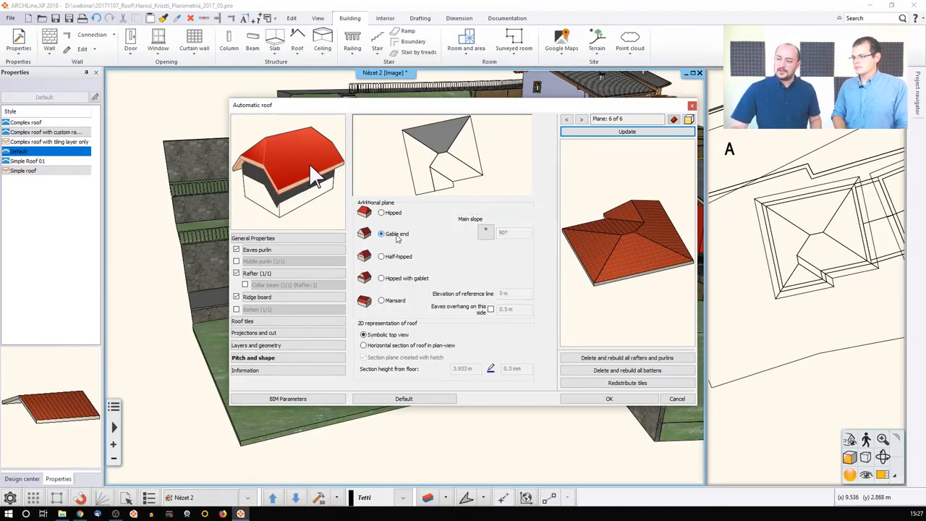
click(607, 133)
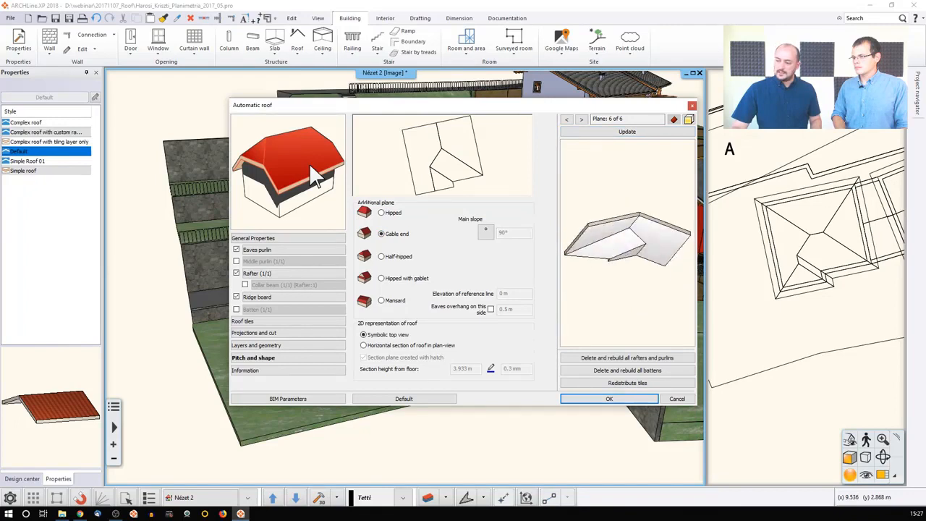
click(600, 400)
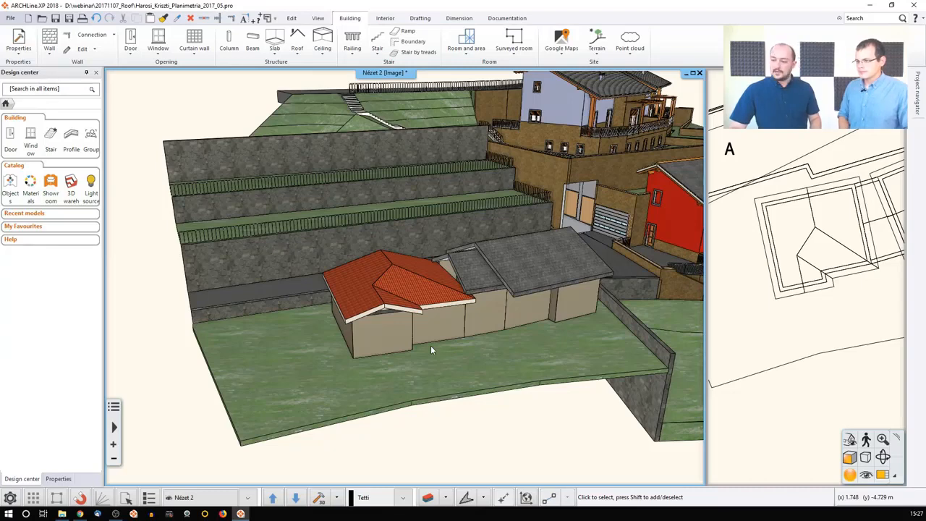
Reopen the tiled roof's properties and bring up the pitch and shape settings of plane 6
click(412, 297)
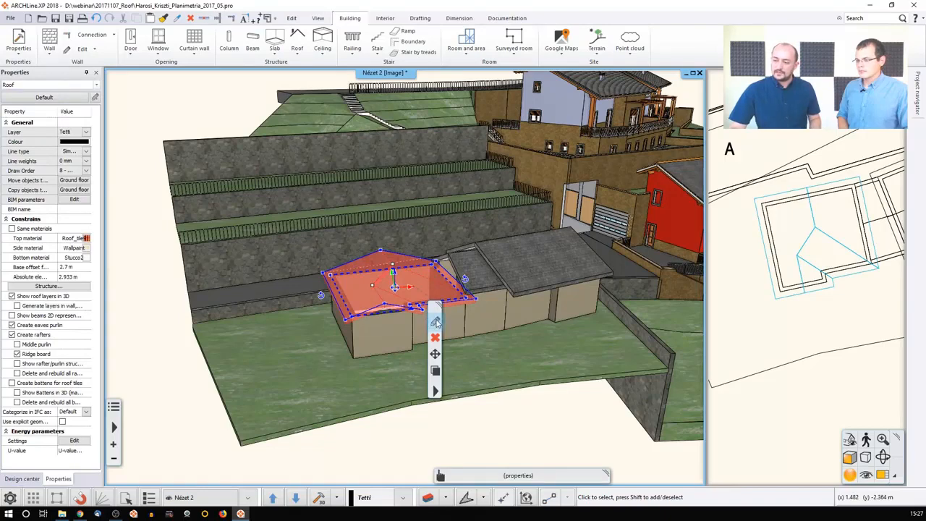
click(436, 322)
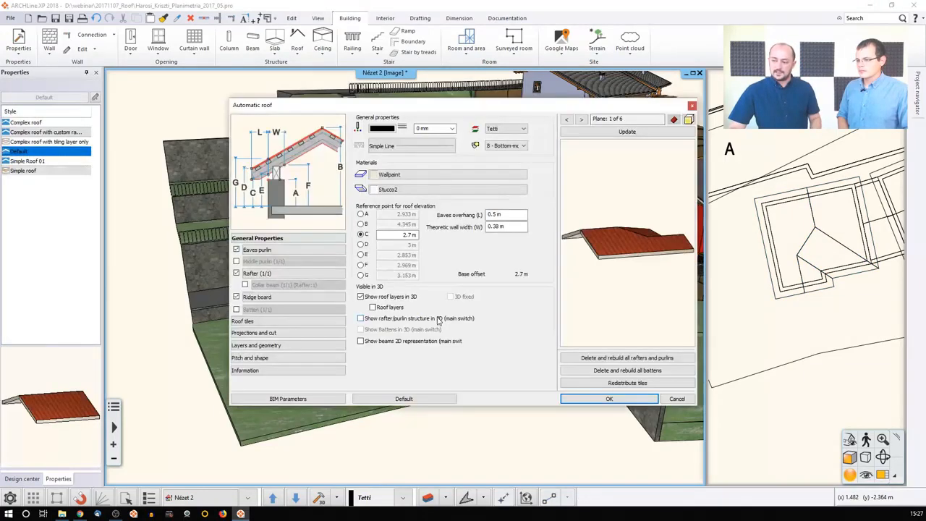
click(282, 357)
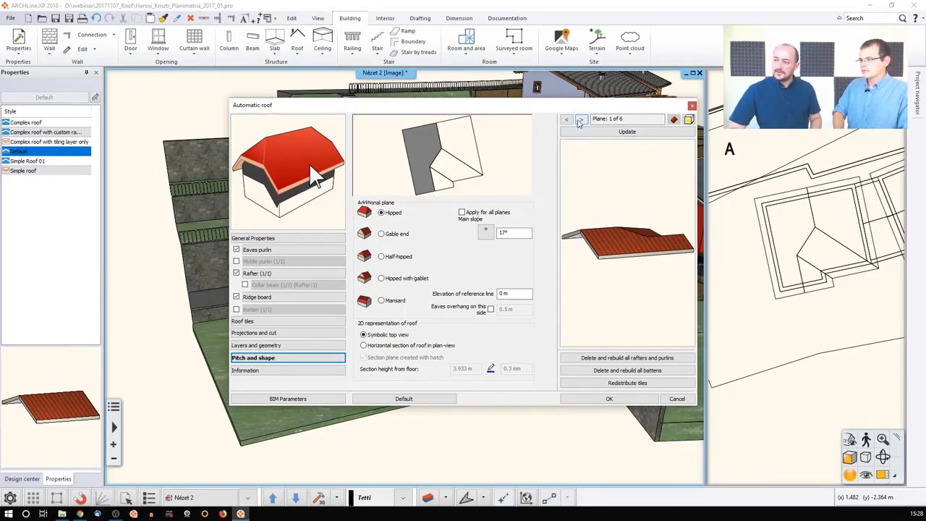
click(568, 121)
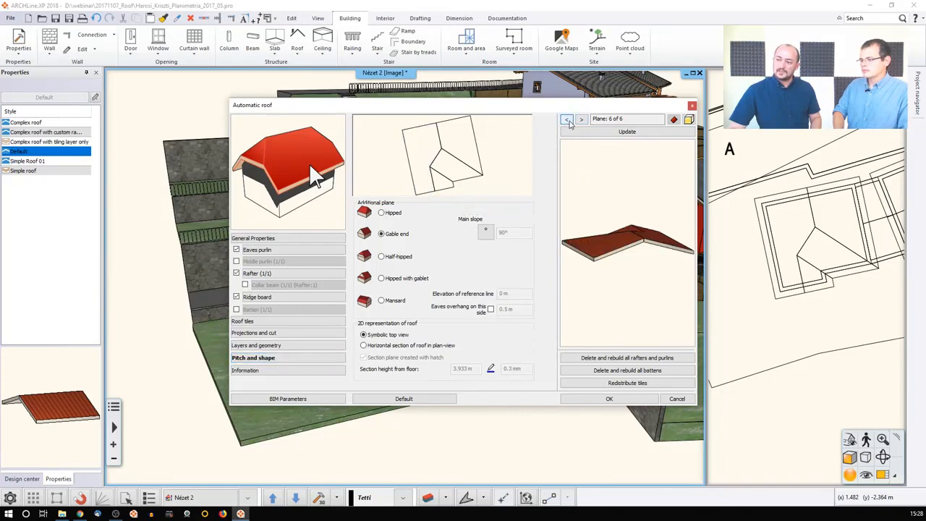
click(569, 121)
click(581, 120)
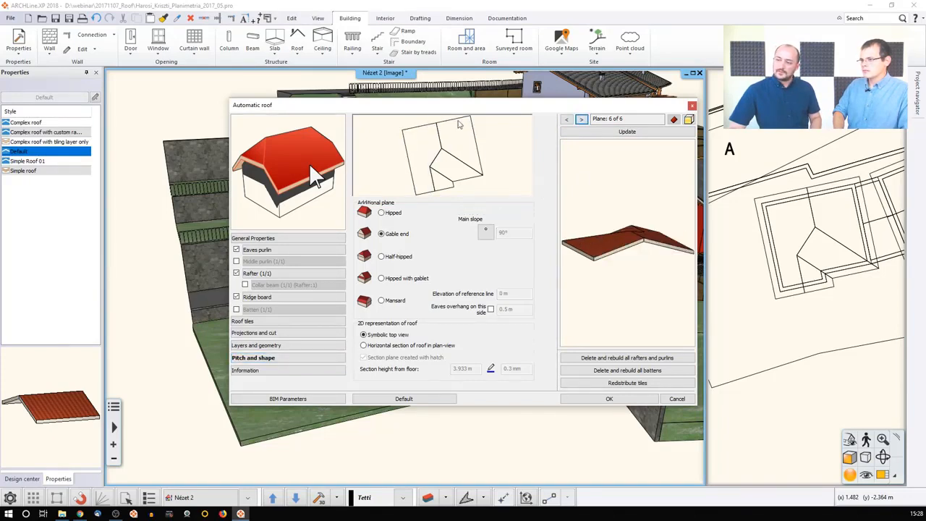
Try plane 6 as hipped in the preview, and restore it to a gable end
click(385, 214)
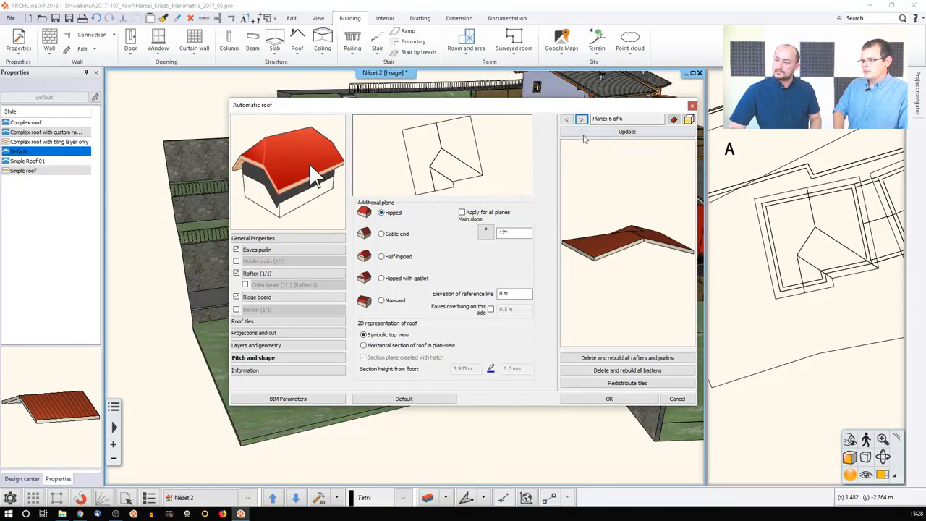
click(599, 133)
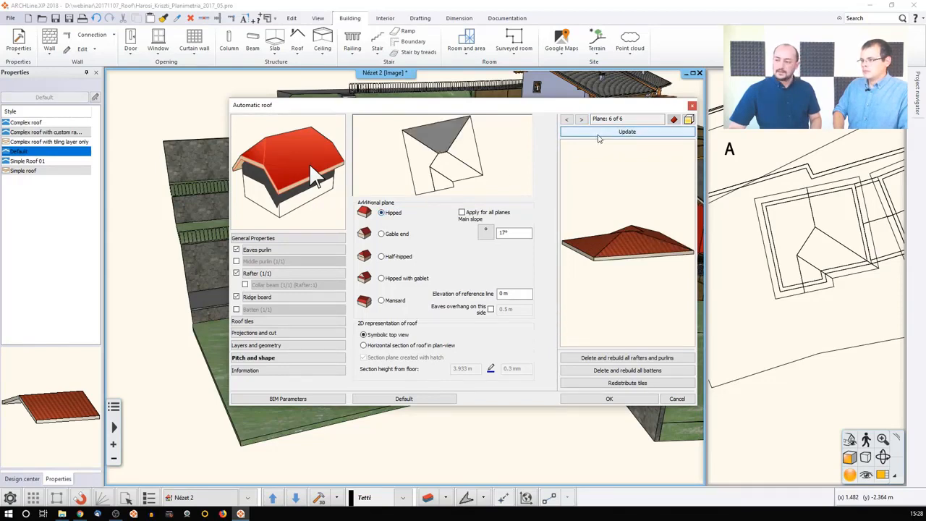
click(383, 233)
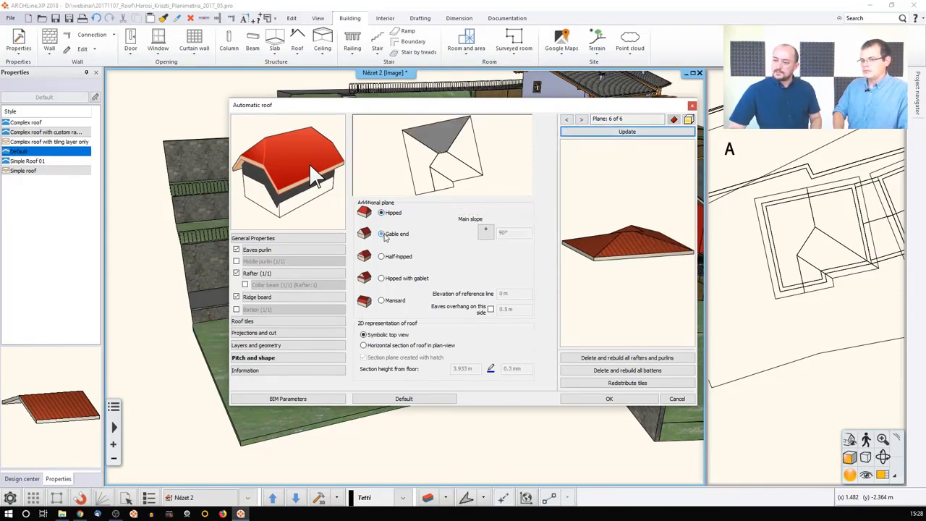
click(612, 134)
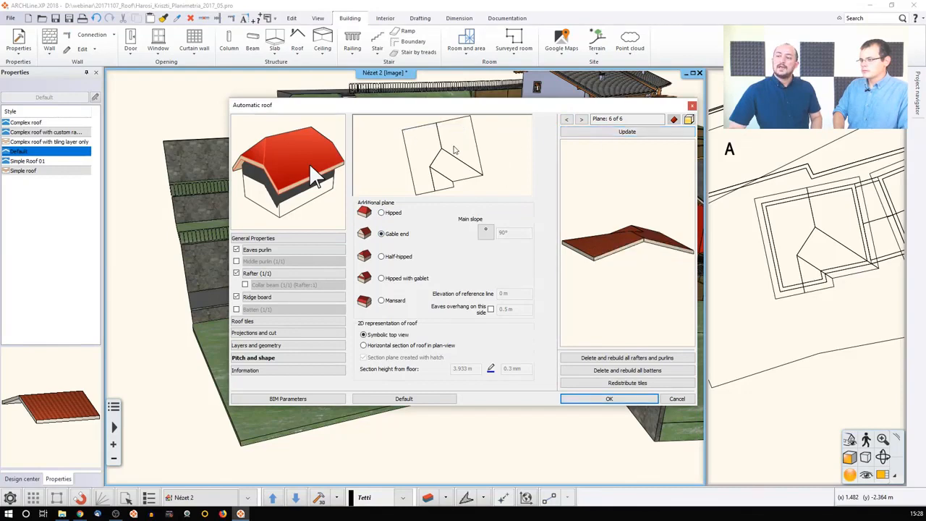
Set the main slope to 30° for all roof planes through plane 5, update the preview, and apply the change
click(464, 148)
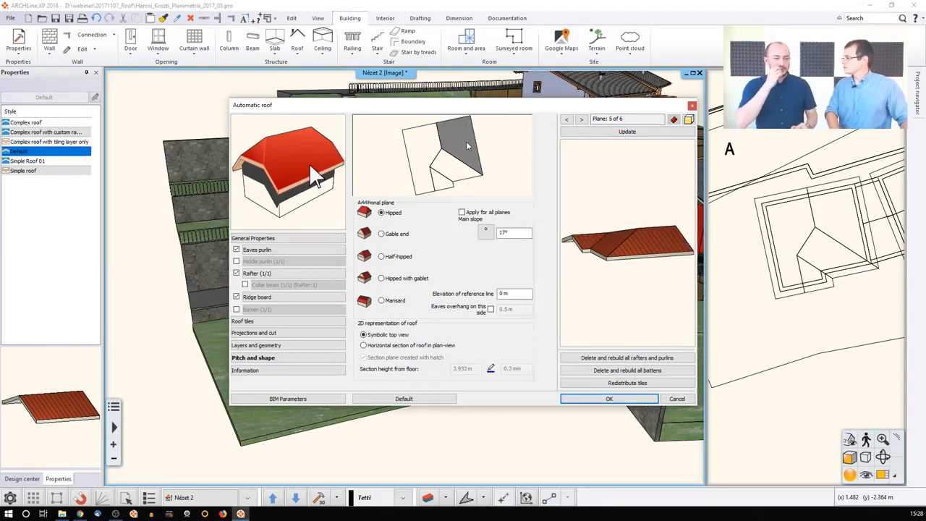
double_click(510, 232)
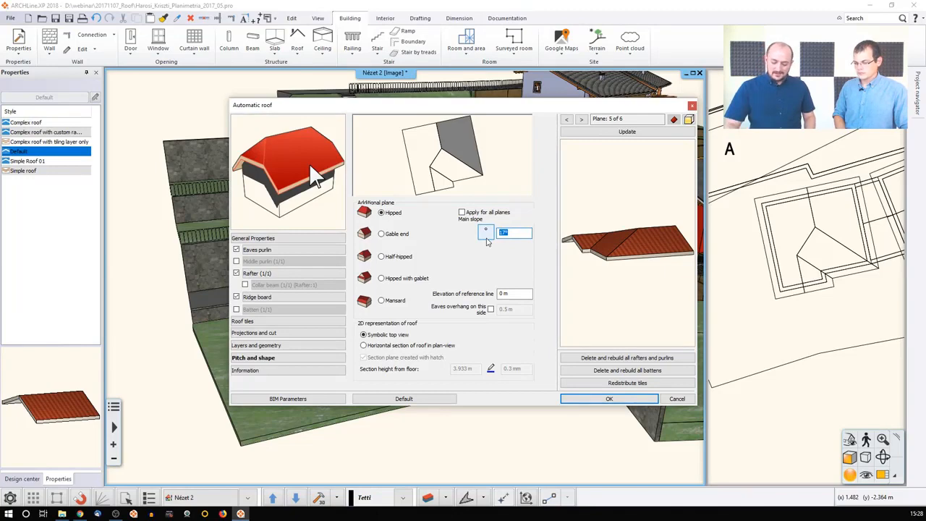
text(30)
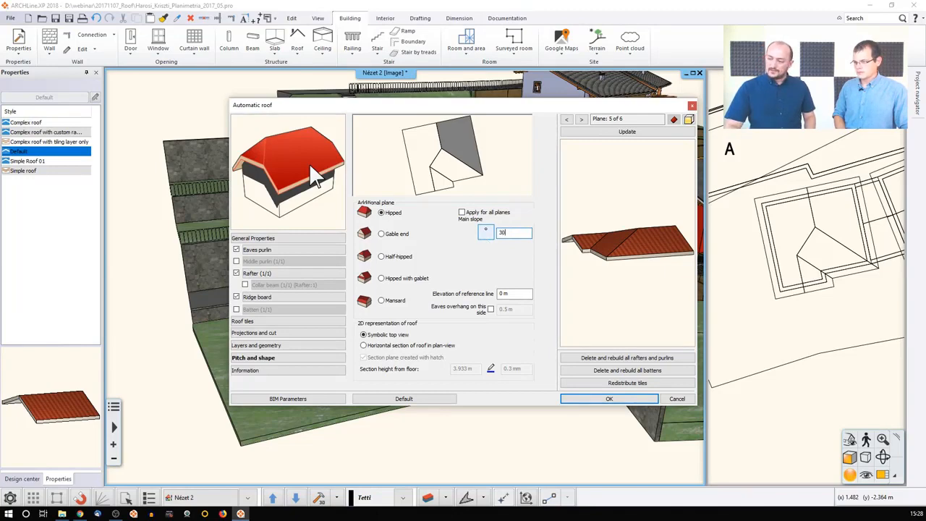
click(467, 214)
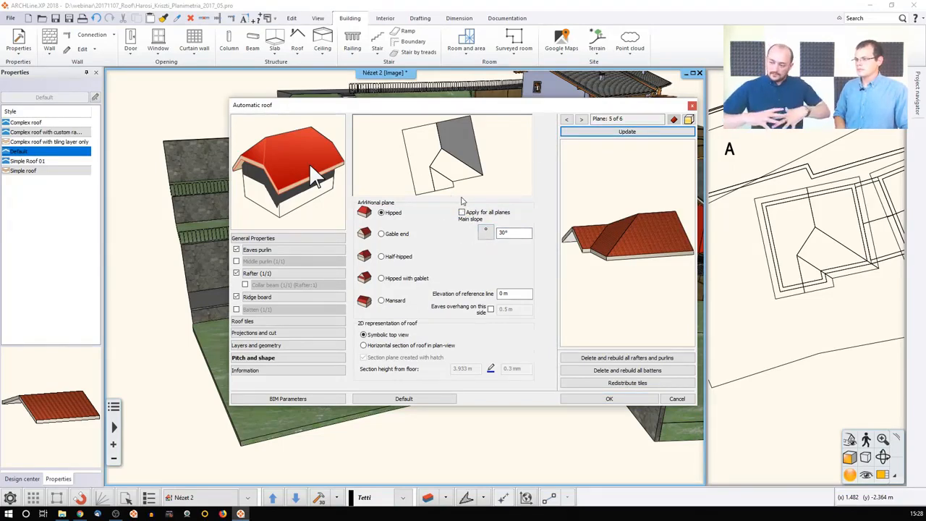
click(609, 399)
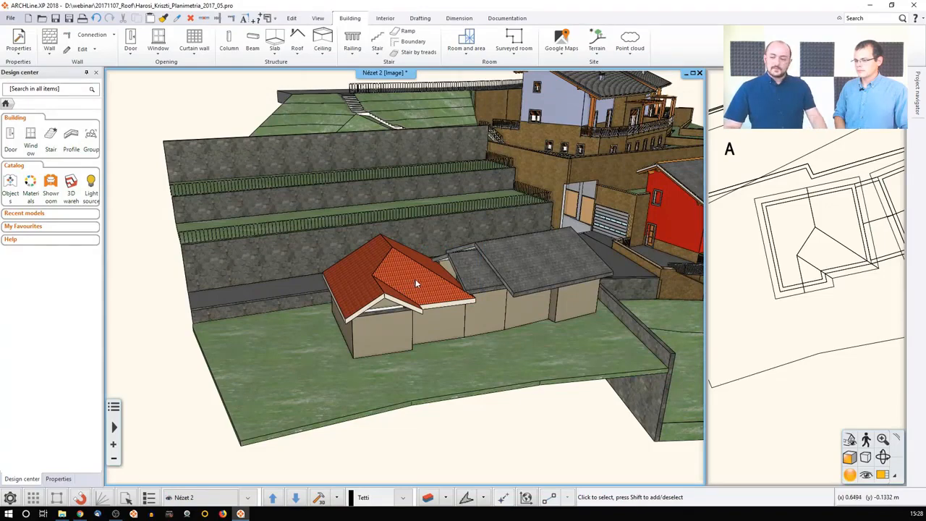
Raise the height of the 7.512 m rear wall up to the roof ridge to fill the gable opening
middle_drag(388, 325, 387, 323)
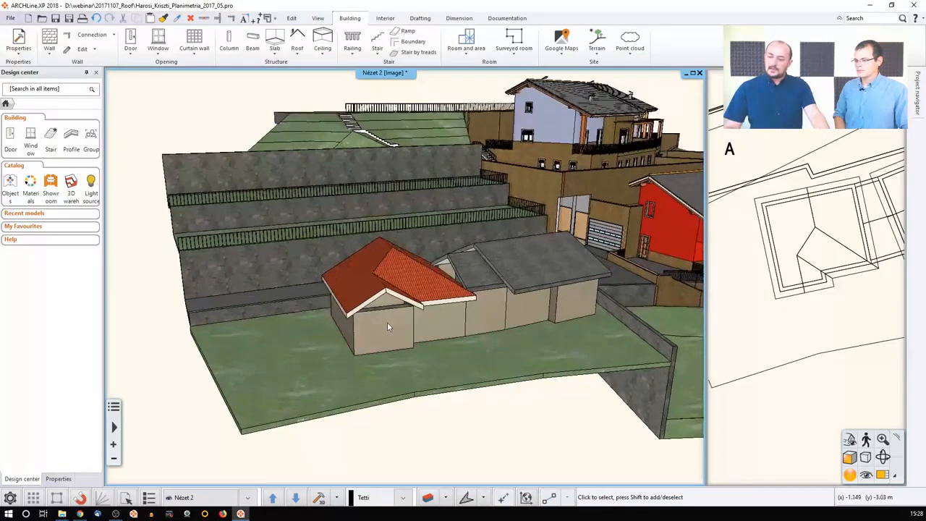
scroll(387, 325, up, 4)
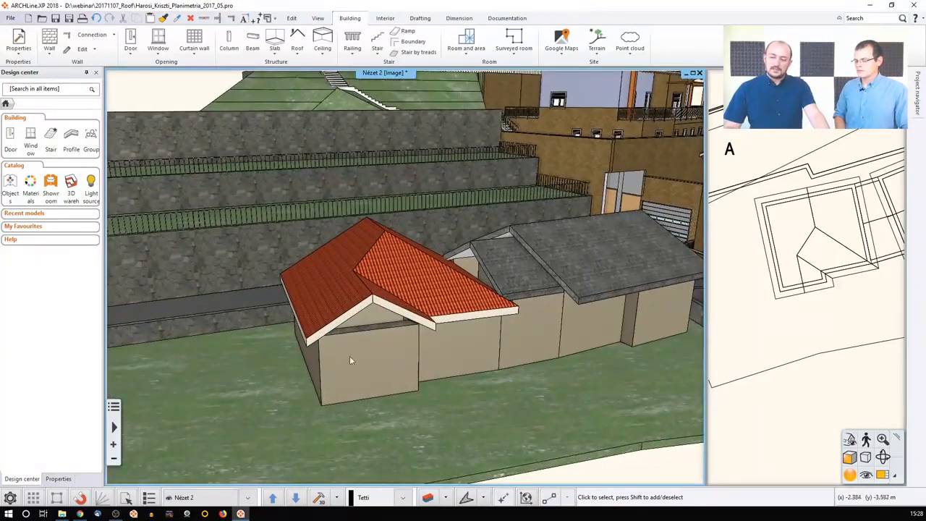
click(384, 329)
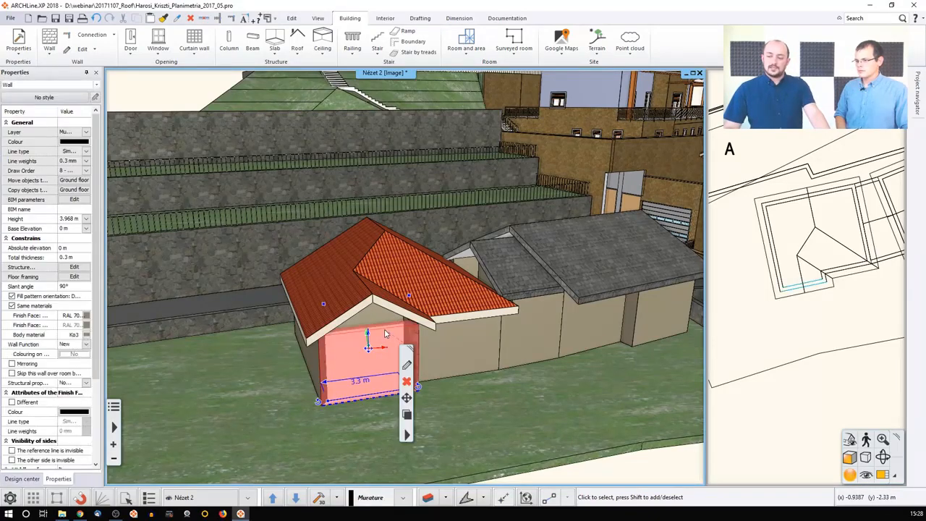
middle_drag(356, 303, 327, 355)
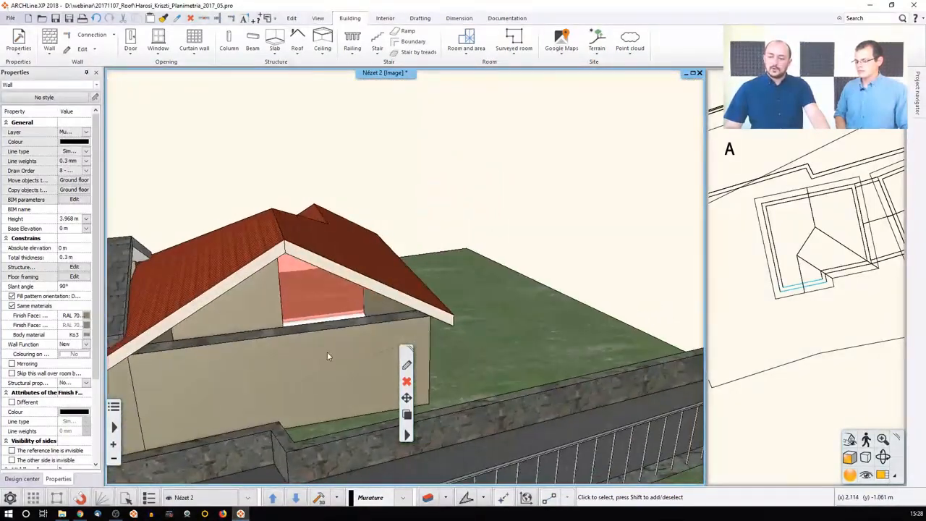
click(417, 277)
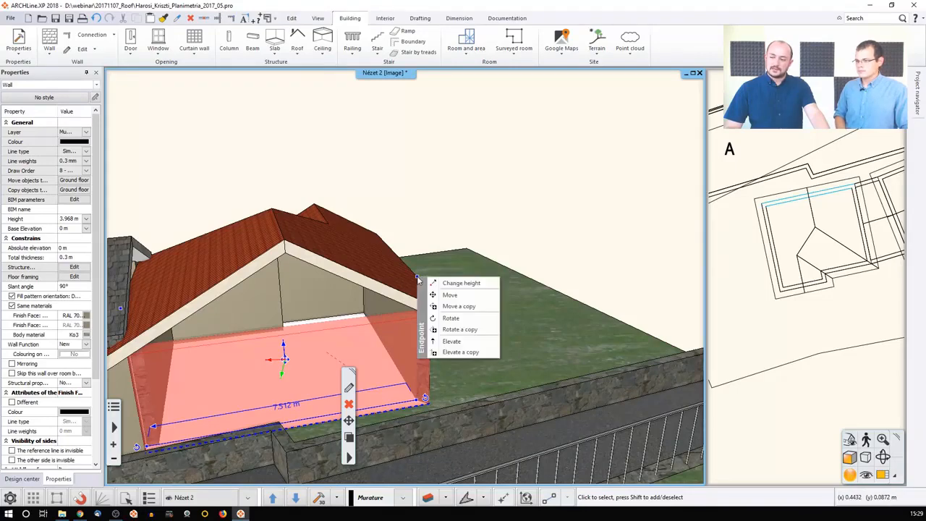
click(439, 283)
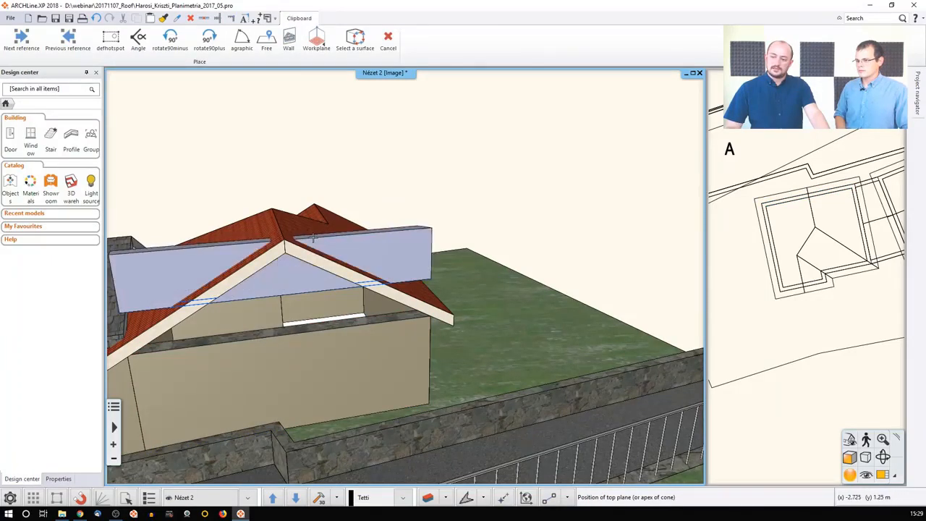
click(279, 224)
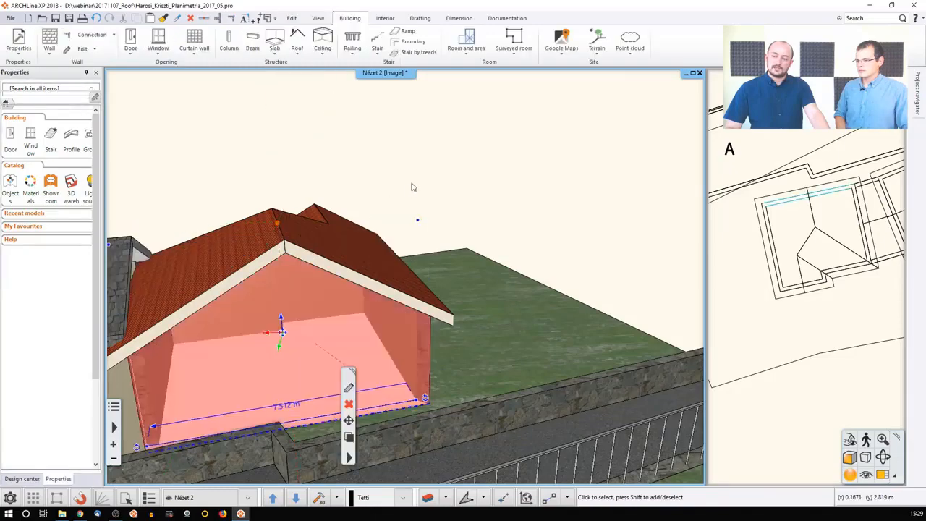
click(434, 190)
click(435, 196)
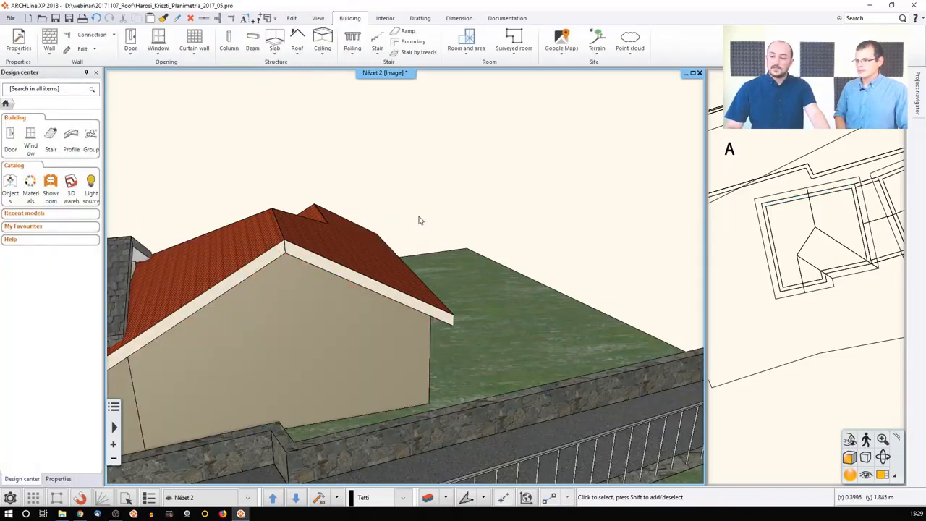
middle_drag(417, 219, 403, 241)
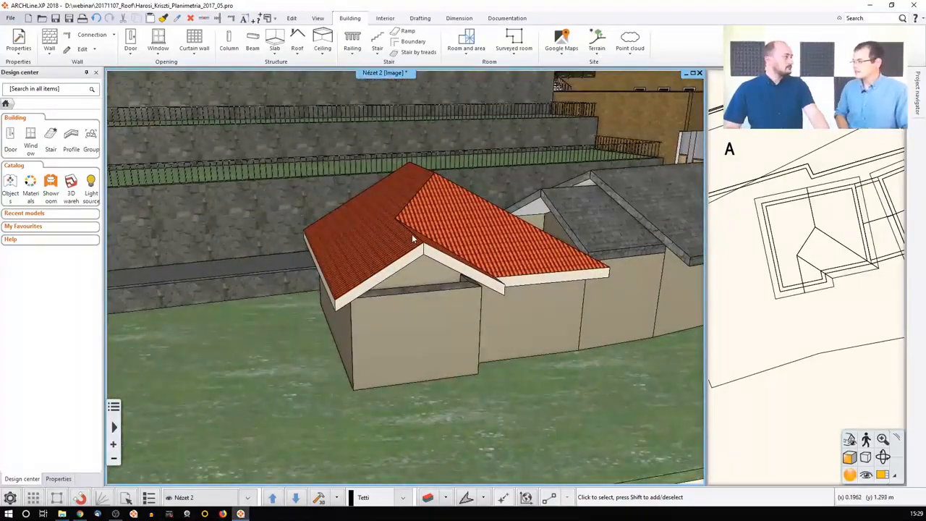